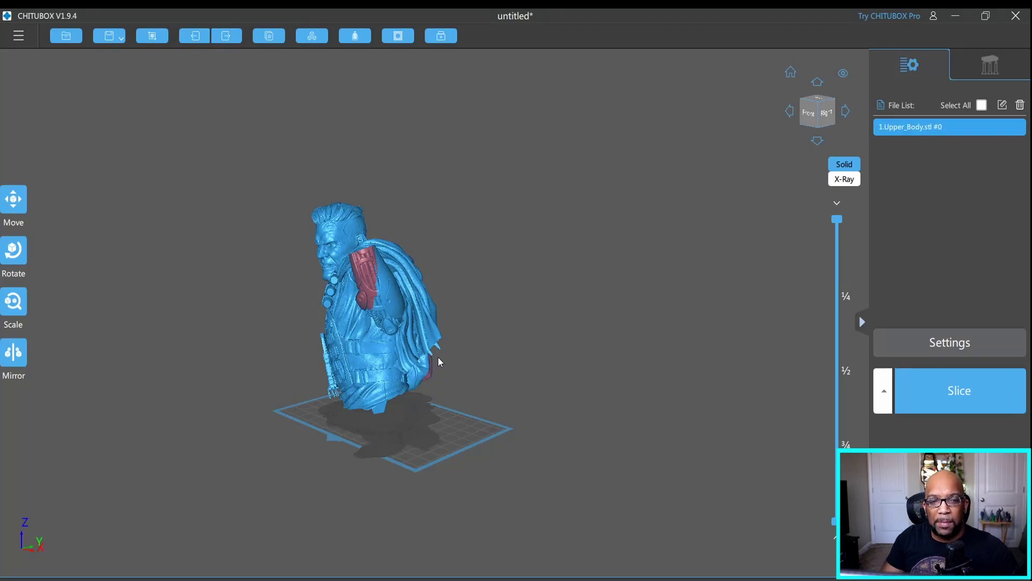
- Scale the Upper_Body bust down to 50%
{"action": "left_click_drag", "start_coordinate": [437, 356], "coordinate": [511, 356]}
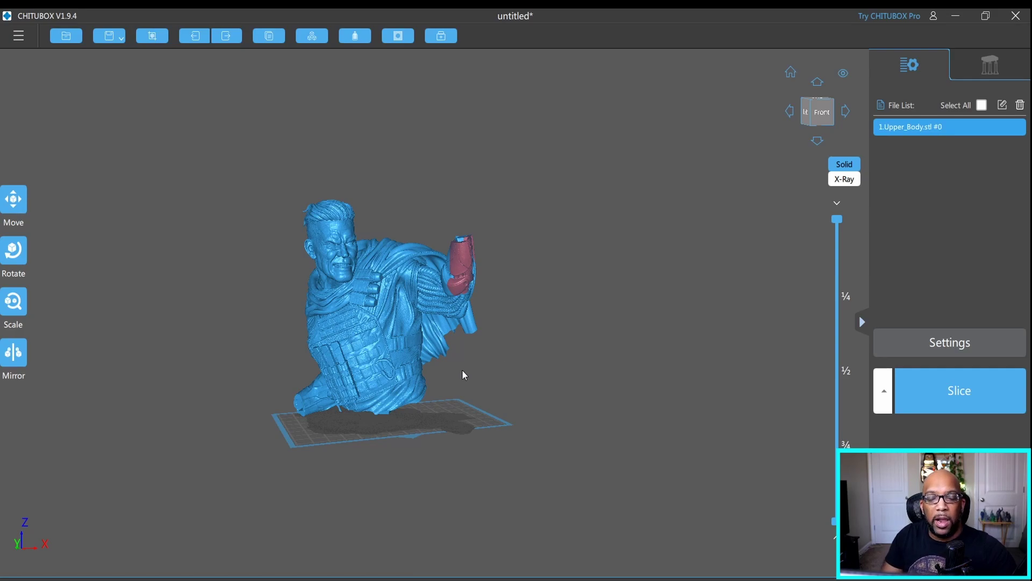
{"action": "left_click", "coordinate": [13, 299]}
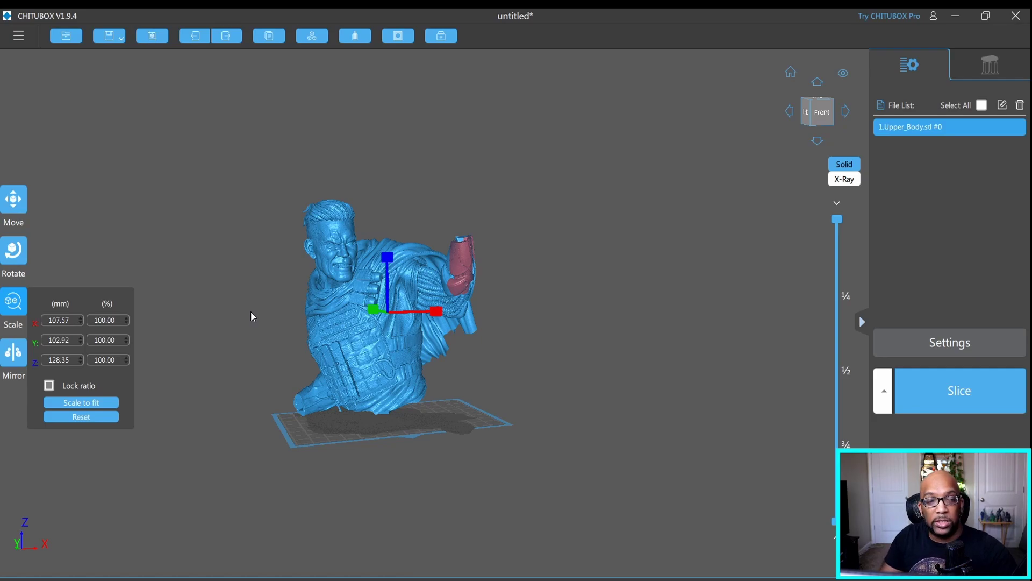
{"action": "left_click", "coordinate": [102, 341]}
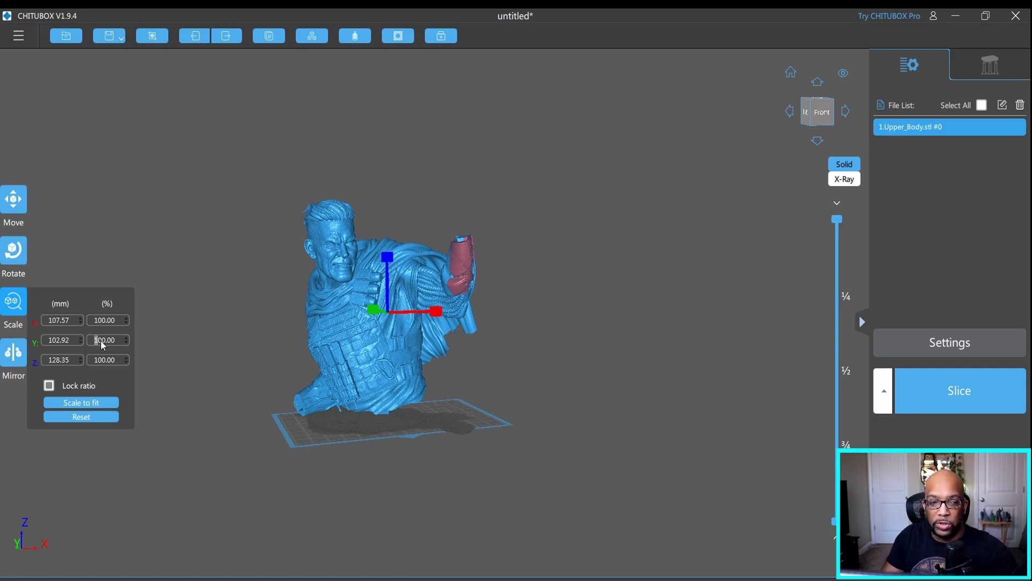
{"action": "double_click", "coordinate": [102, 341]}
{"action": "type", "text": "50"}
{"action": "key", "text": "Return"}
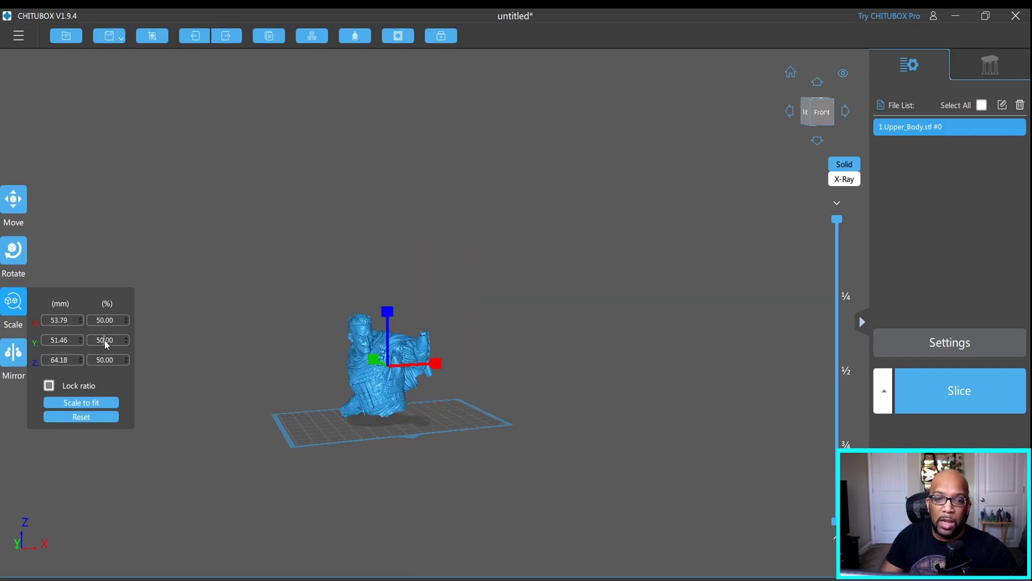
- Delete the Upper_Body bust from the build plate
{"action": "left_click_drag", "start_coordinate": [483, 309], "coordinate": [540, 329]}
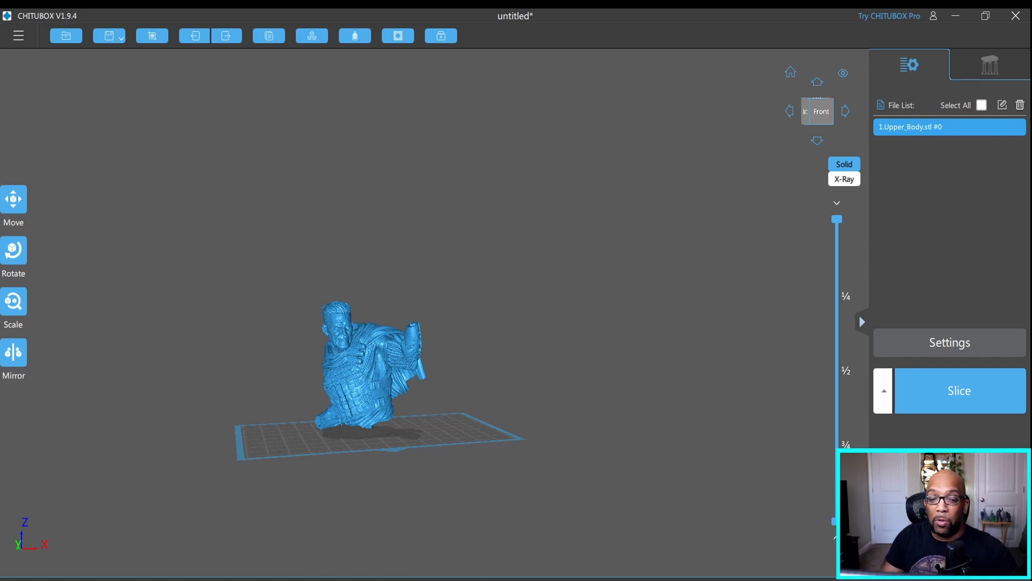
{"action": "left_click", "coordinate": [370, 404]}
{"action": "key", "text": "Delete"}
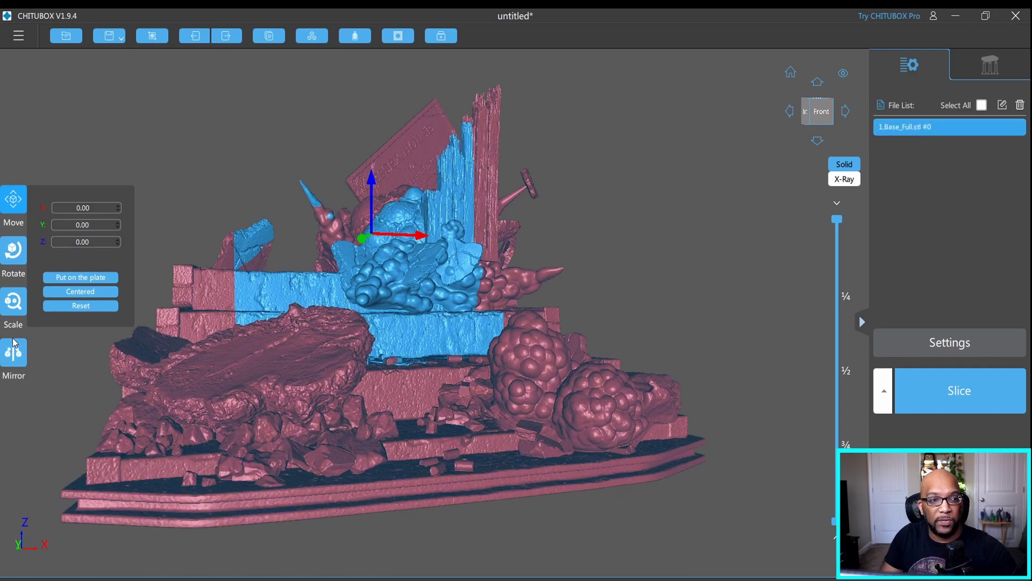
- Scale the Base_Full diorama base to 50% using the X percentage field
{"action": "left_click", "coordinate": [15, 302]}
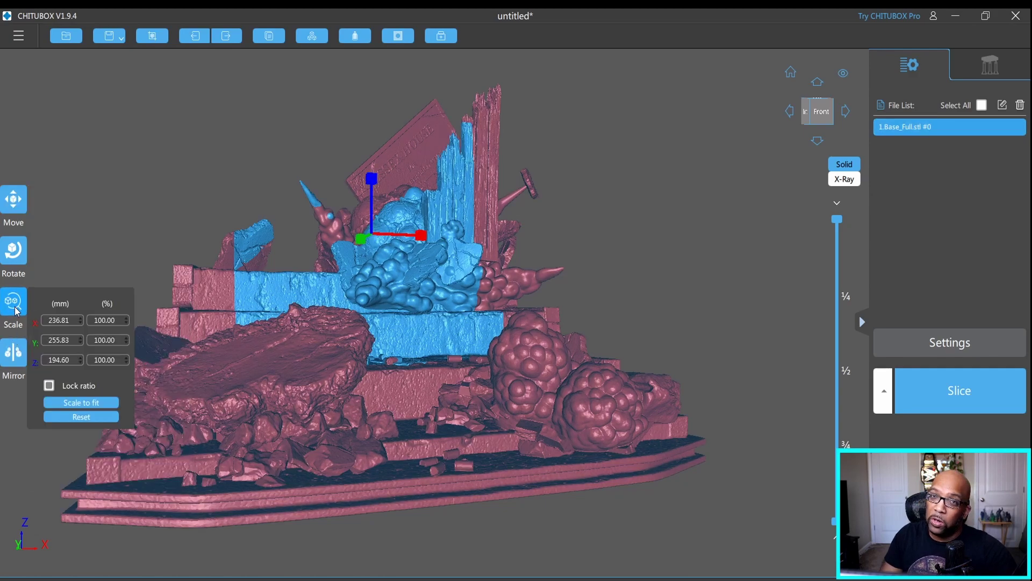
{"action": "double_click", "coordinate": [107, 320]}
{"action": "type", "text": "50"}
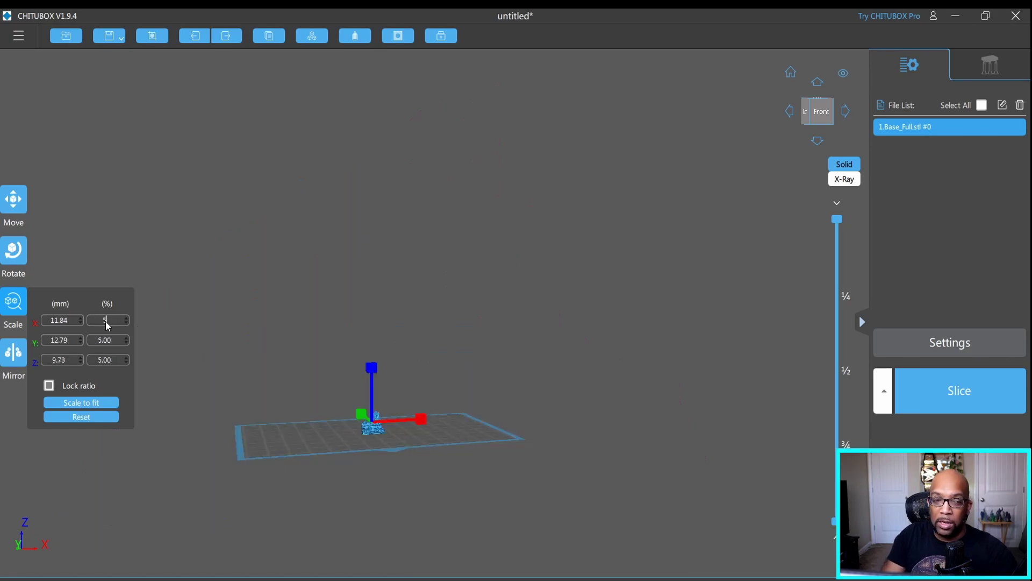
{"action": "left_click", "coordinate": [564, 472]}
{"action": "left_click_drag", "start_coordinate": [564, 466], "coordinate": [438, 450]}
- Tilt the diorama base on the build plate with the Rotate gizmo
{"action": "left_click", "coordinate": [352, 407]}
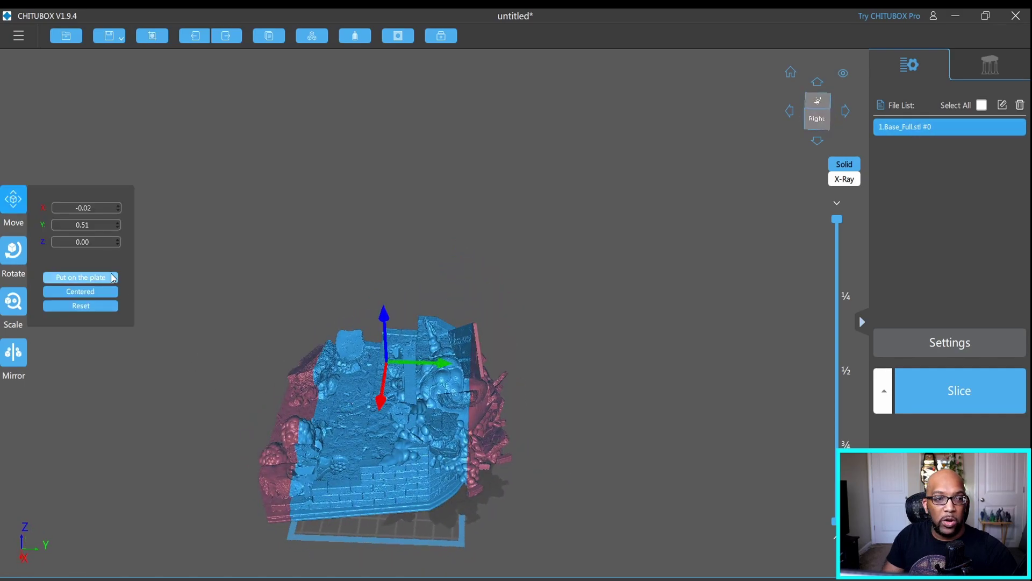
{"action": "left_click", "coordinate": [13, 250]}
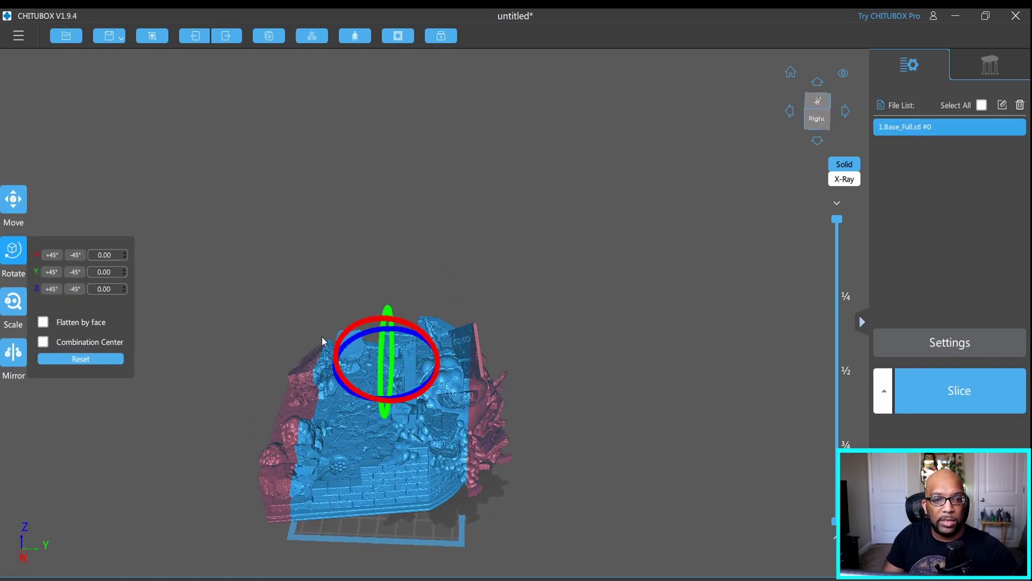
{"action": "left_click_drag", "start_coordinate": [336, 380], "coordinate": [441, 356]}
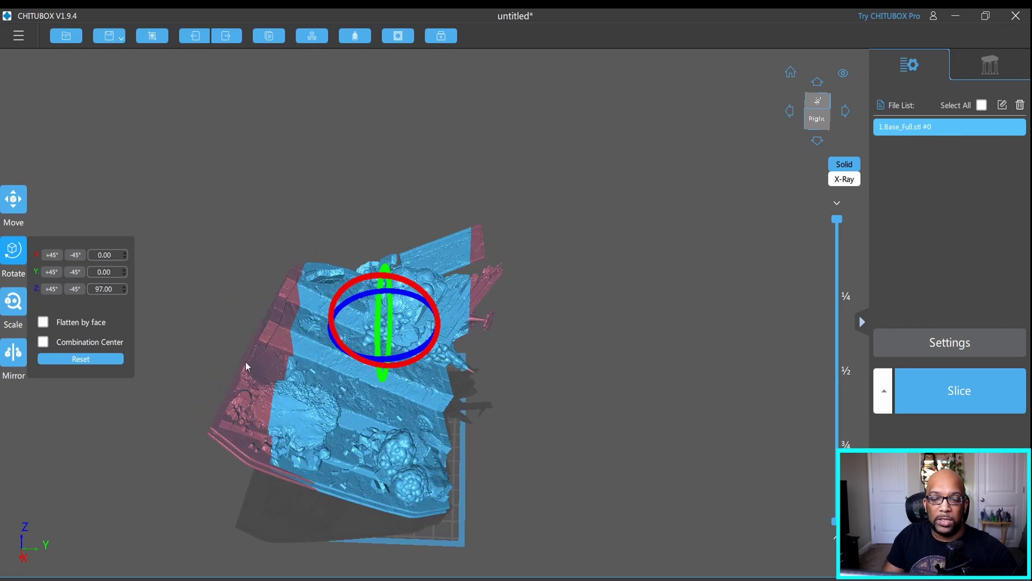
- Shrink the diorama base further to 40% scale
{"action": "left_click", "coordinate": [22, 299]}
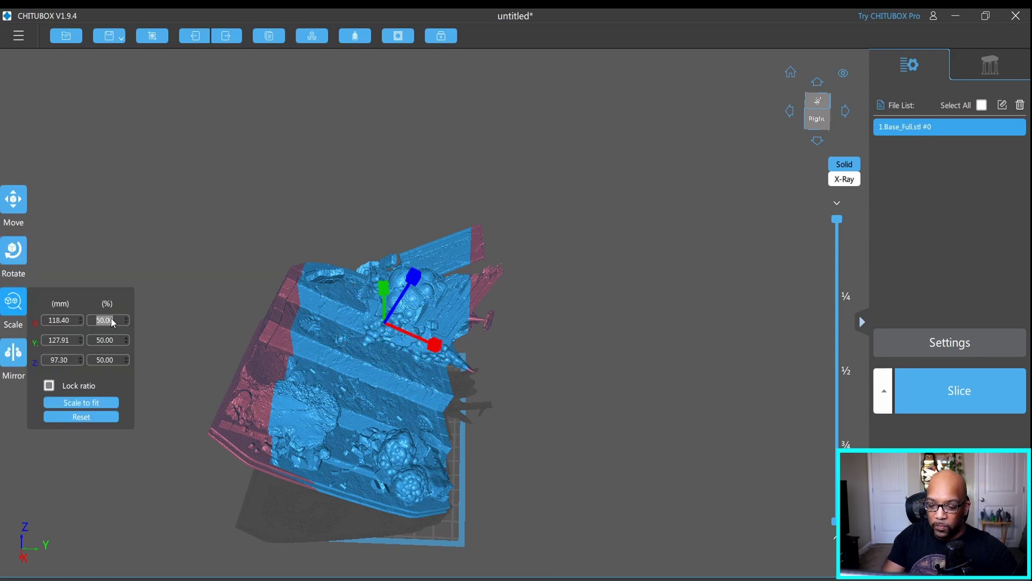
{"action": "type", "text": "40"}
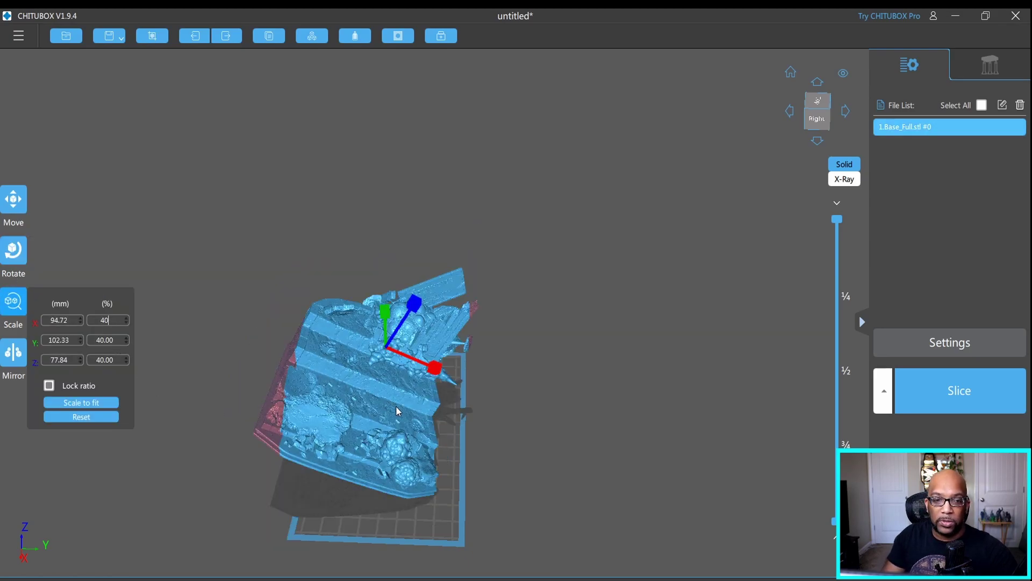
{"action": "left_click", "coordinate": [500, 483]}
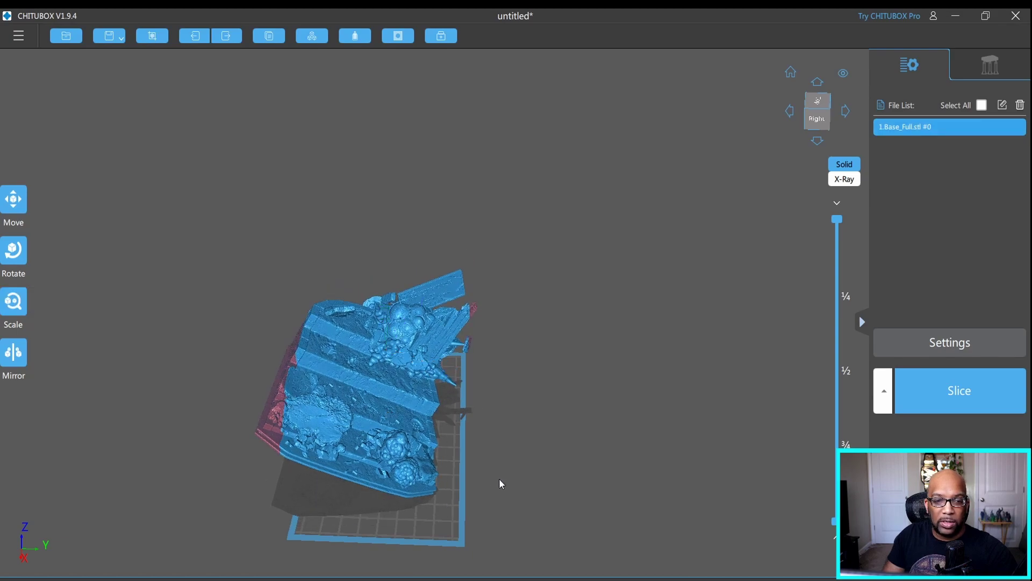
- Shift the base slightly across the plate and view it from above
{"action": "left_click_drag", "start_coordinate": [385, 460], "coordinate": [403, 464]}
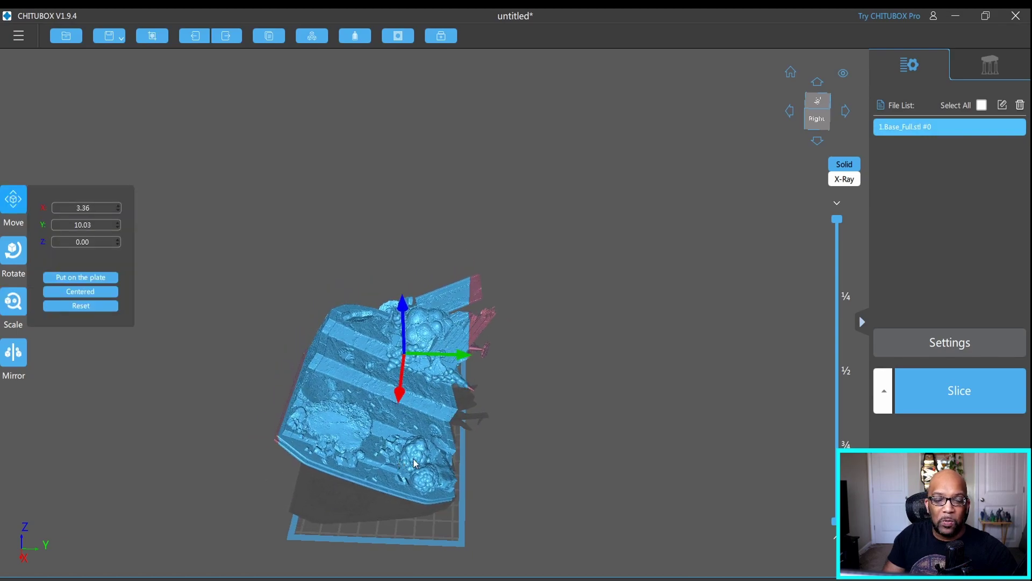
{"action": "right_click_drag", "start_coordinate": [415, 463], "coordinate": [442, 452]}
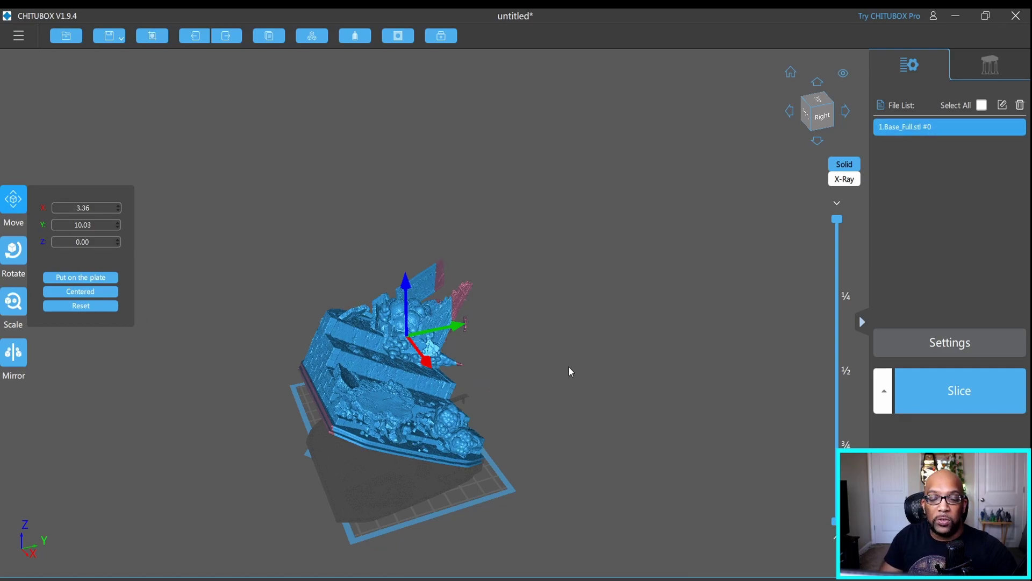
{"action": "scroll", "coordinate": [401, 406], "scroll_direction": "up", "scroll_amount": 2}
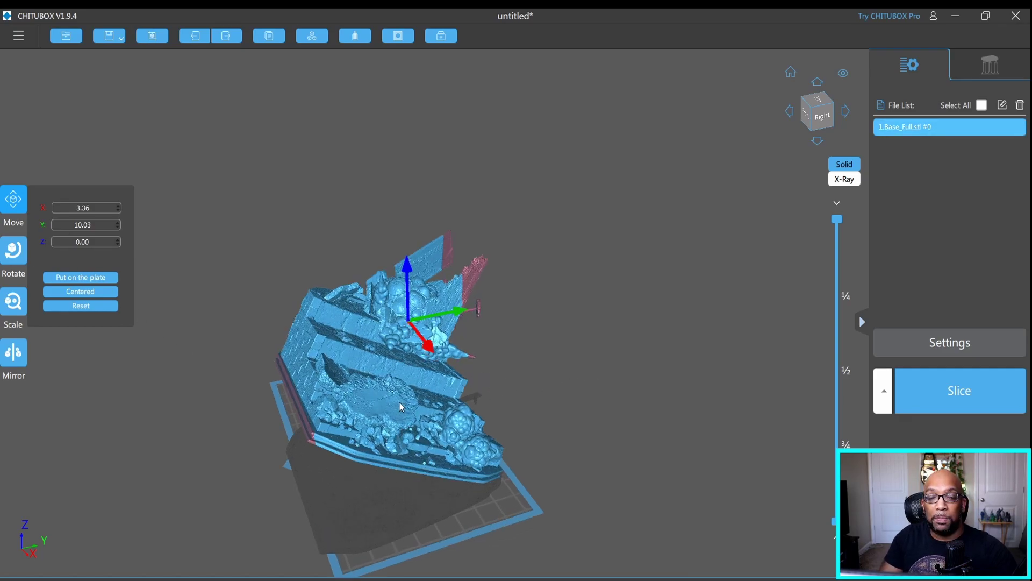
{"action": "right_click_drag", "start_coordinate": [448, 392], "coordinate": [402, 399]}
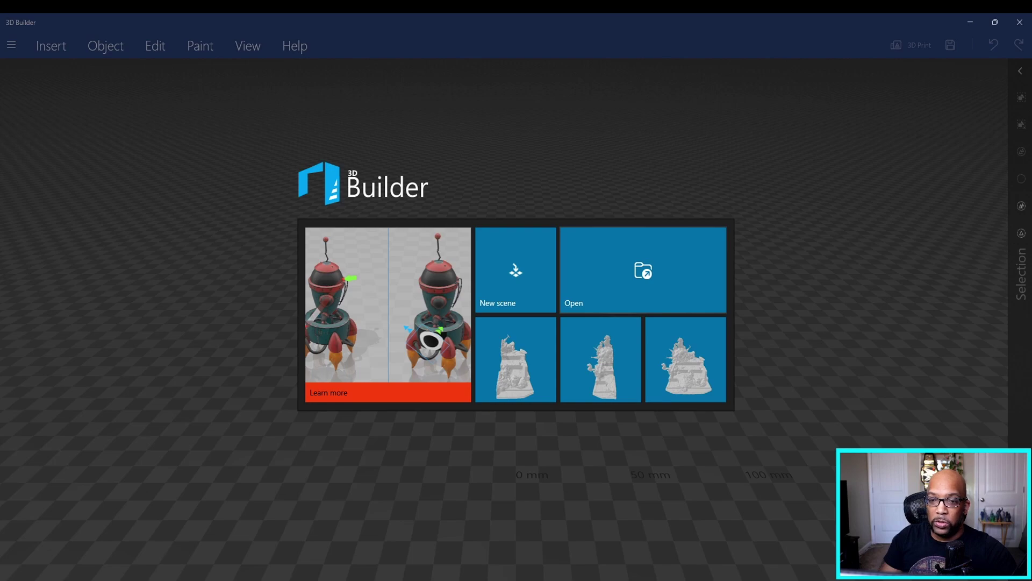
- Load the Base_Full model file and confirm Import Model
{"action": "left_click", "coordinate": [621, 285]}
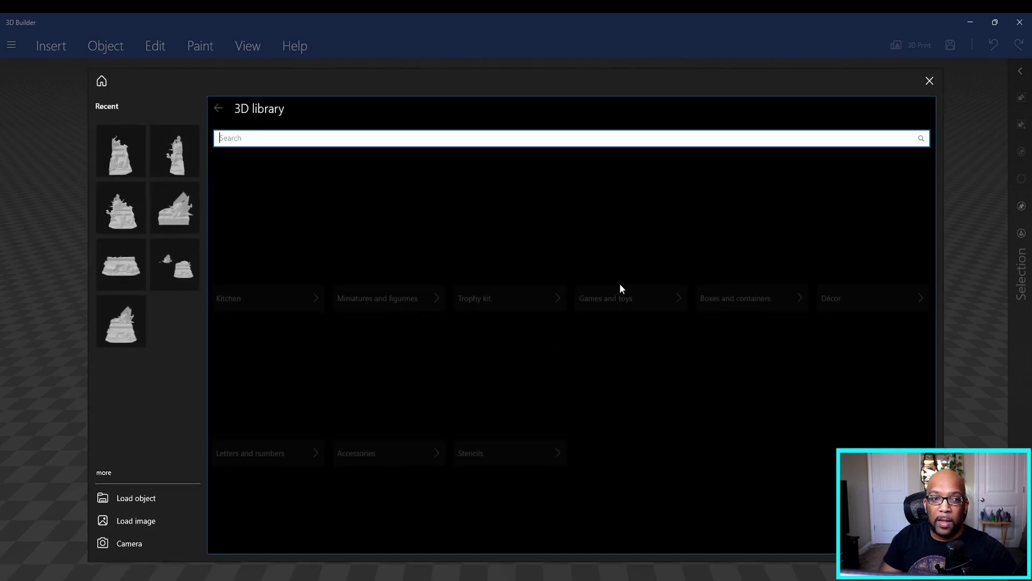
{"action": "left_click", "coordinate": [144, 503]}
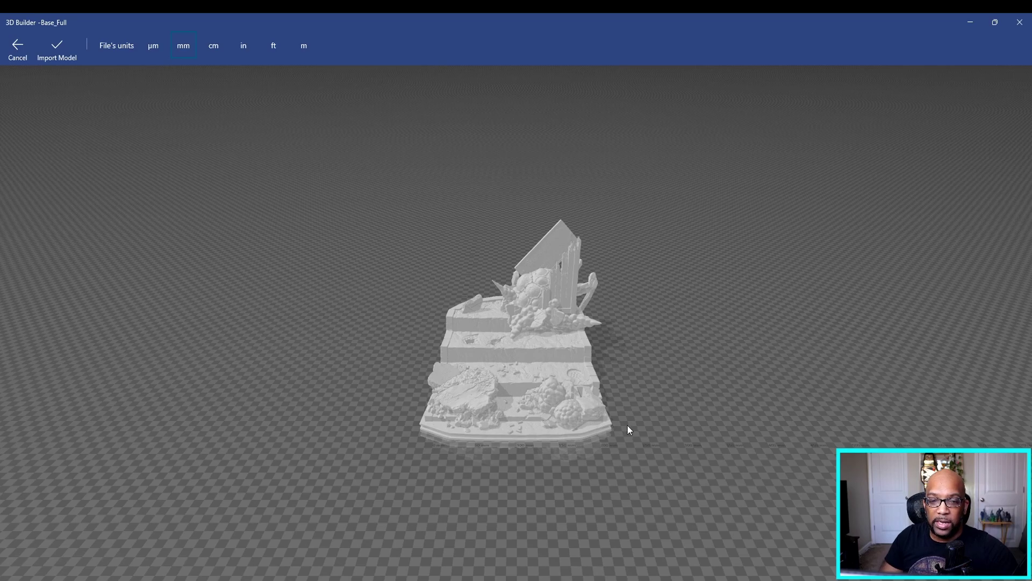
{"action": "left_click_drag", "start_coordinate": [699, 396], "coordinate": [549, 339]}
{"action": "left_click", "coordinate": [56, 49]}
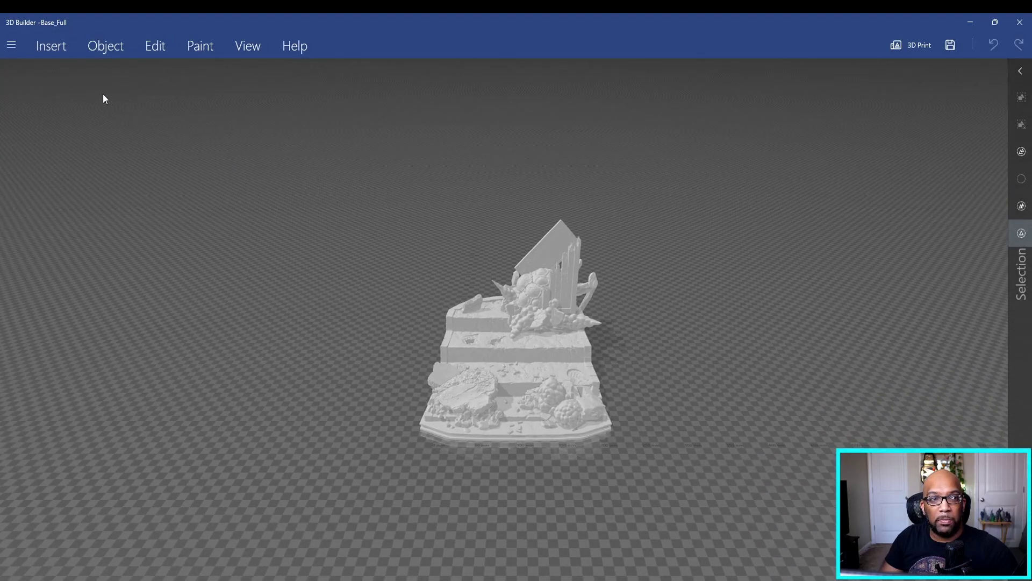
- Select the diorama base under Edit and zoom in on the split cutting plane
{"action": "left_click", "coordinate": [154, 48]}
{"action": "left_click", "coordinate": [496, 408]}
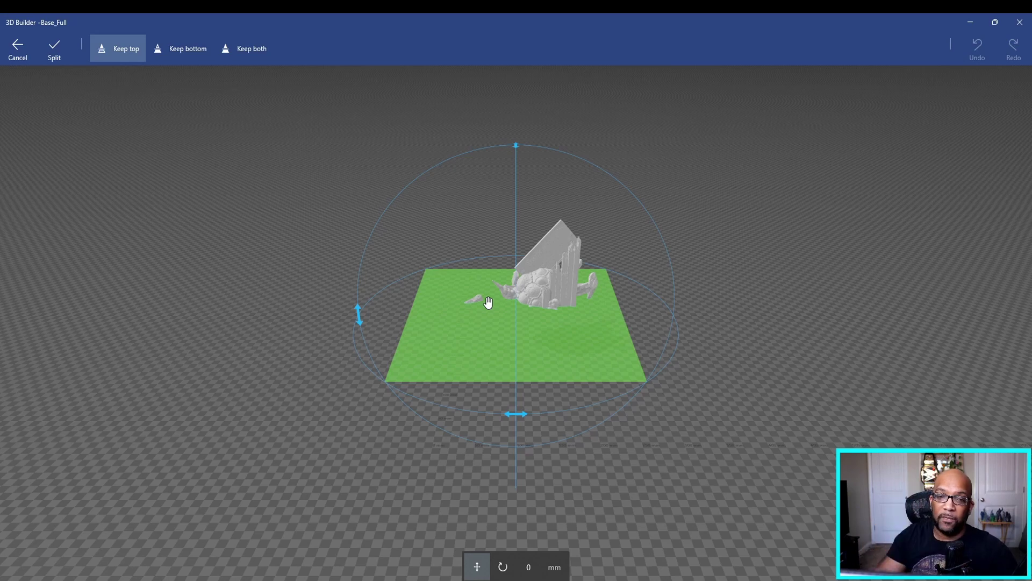
{"action": "scroll", "coordinate": [465, 200], "scroll_direction": "up", "scroll_amount": 2}
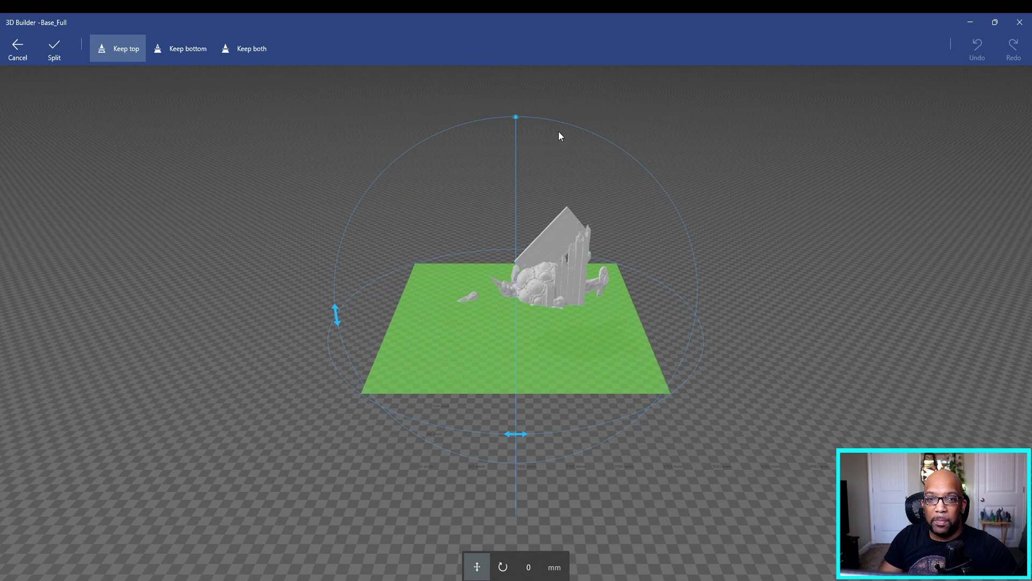
- Rotate the cut plane to an 84.25° roll and choose to keep both halves
{"action": "left_click", "coordinate": [516, 119]}
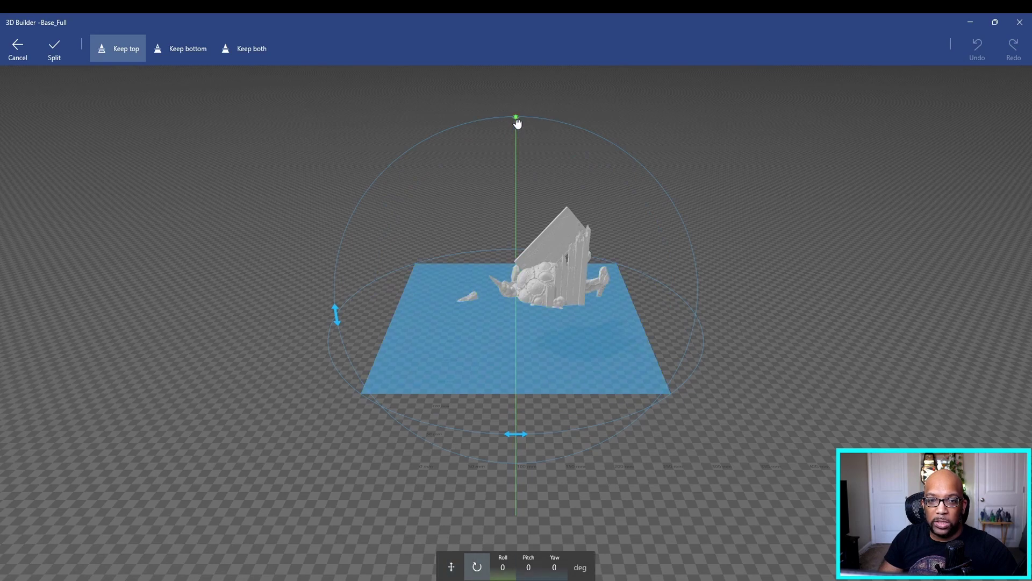
{"action": "left_click_drag", "start_coordinate": [511, 166], "coordinate": [518, 346]}
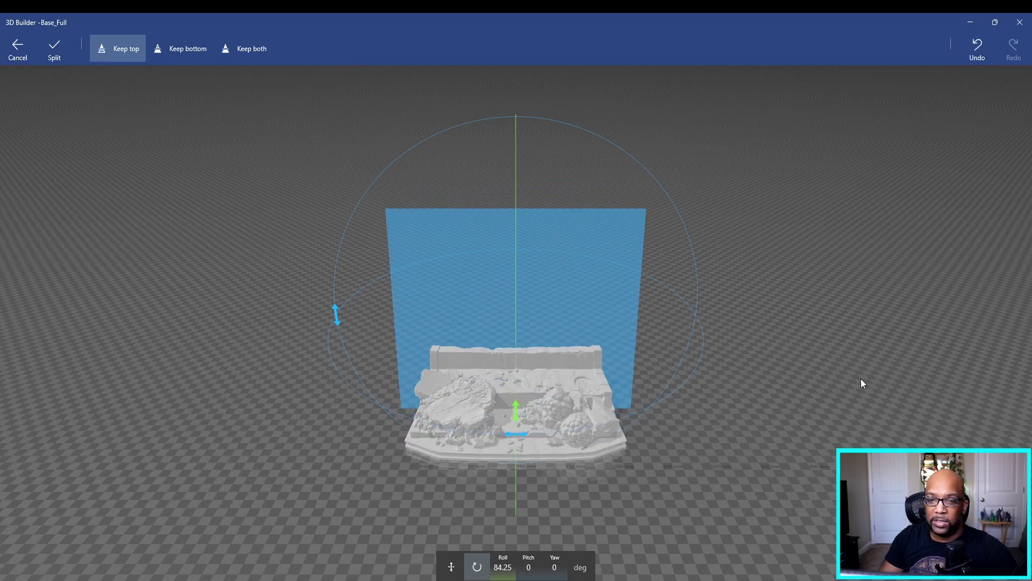
{"action": "right_click_drag", "start_coordinate": [860, 379], "coordinate": [428, 382]}
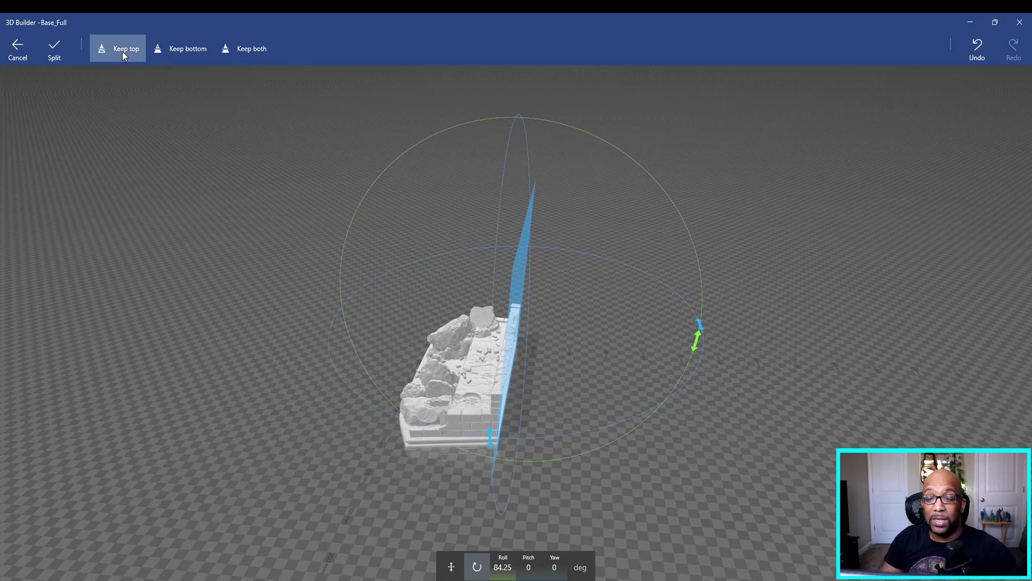
{"action": "left_click", "coordinate": [182, 51]}
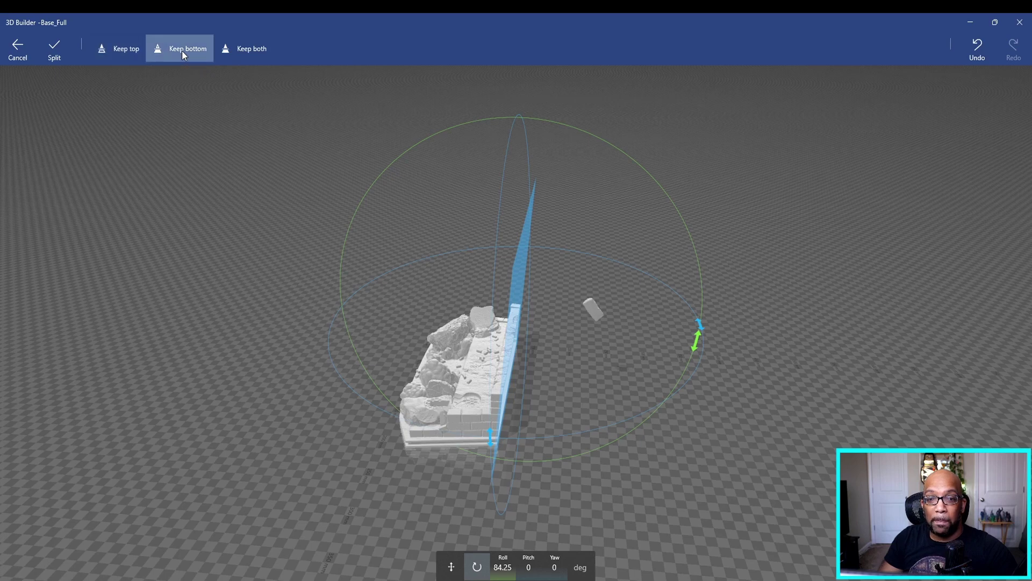
{"action": "left_click", "coordinate": [234, 53]}
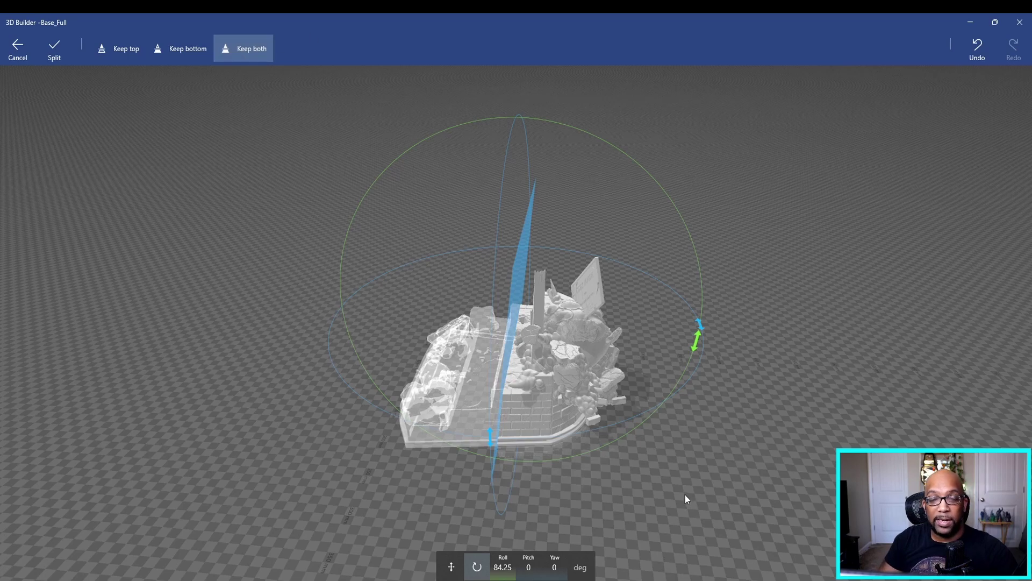
- Rotate the cutting plane to exactly 90° roll
{"action": "left_click_drag", "start_coordinate": [637, 476], "coordinate": [609, 456]}
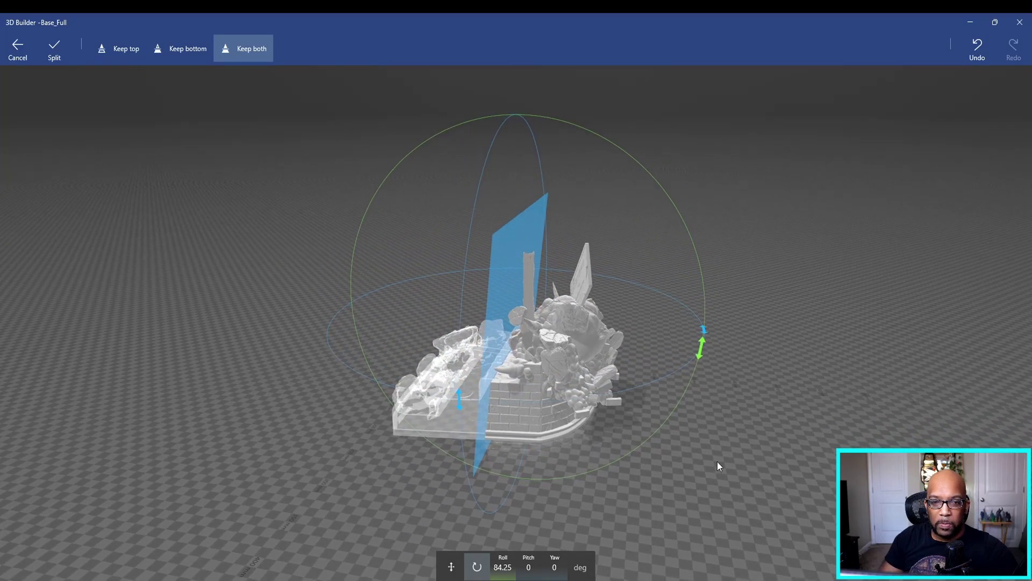
{"action": "left_click_drag", "start_coordinate": [769, 470], "coordinate": [806, 456]}
{"action": "left_click_drag", "start_coordinate": [334, 295], "coordinate": [337, 313]}
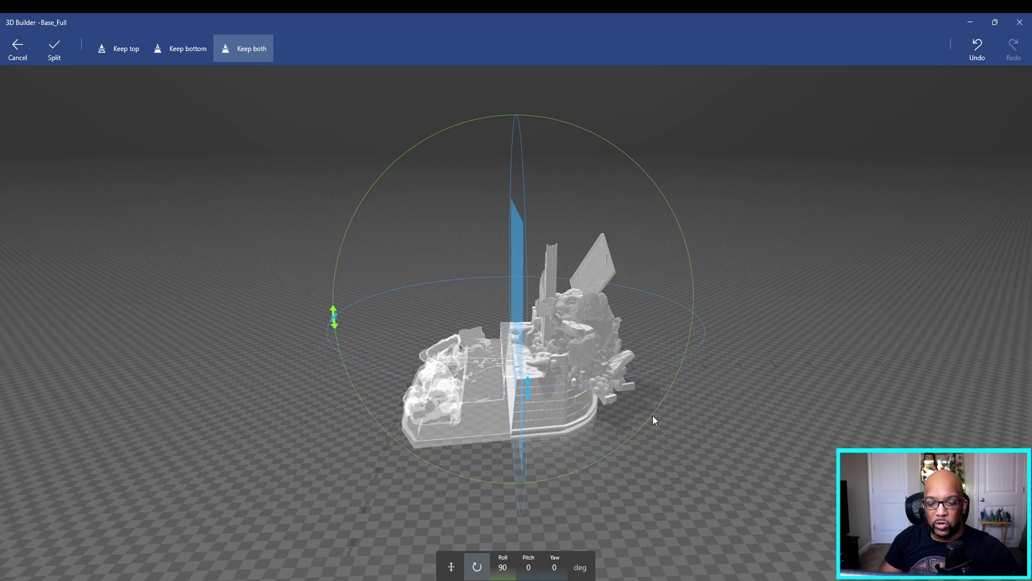
{"action": "left_click_drag", "start_coordinate": [803, 464], "coordinate": [341, 434]}
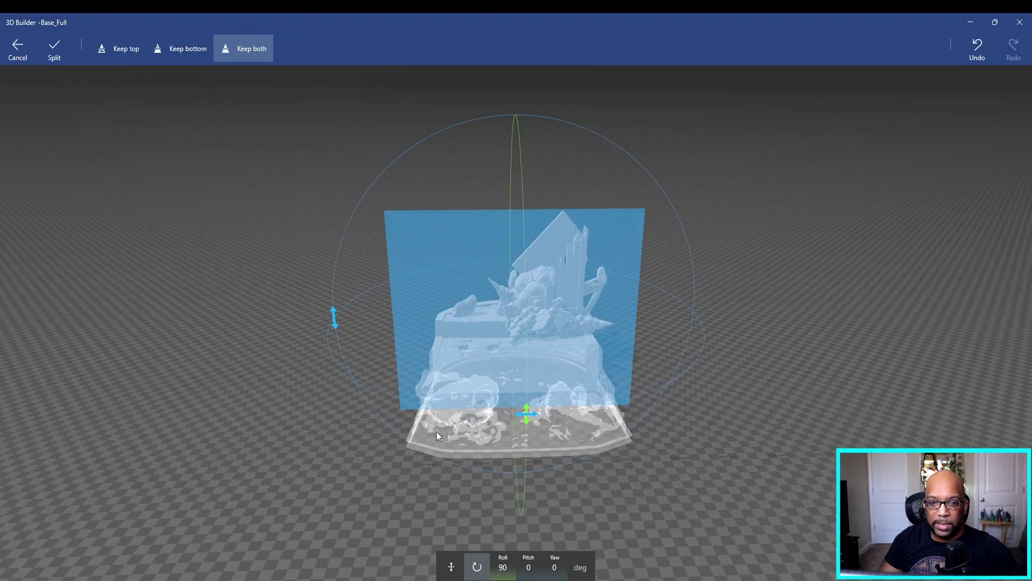
{"action": "left_click_drag", "start_coordinate": [436, 434], "coordinate": [319, 234]}
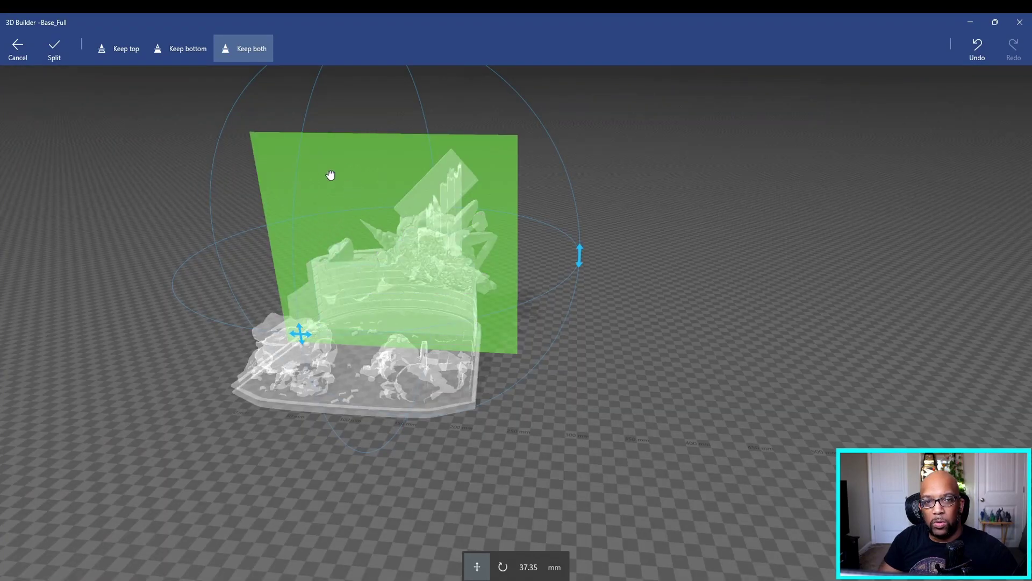
- Slide the plane to a -1.48 mm offset and check the cut position
{"action": "mouse_move", "coordinate": [330, 173]}
{"action": "left_mouse_down"}
{"action": "mouse_move", "coordinate": [322, 203]}
{"action": "mouse_move", "coordinate": [339, 182]}
{"action": "mouse_move", "coordinate": [329, 221]}
{"action": "mouse_move", "coordinate": [346, 198]}
{"action": "mouse_move", "coordinate": [347, 214]}
{"action": "left_mouse_up"}
{"action": "right_click_drag", "start_coordinate": [645, 412], "coordinate": [742, 463]}
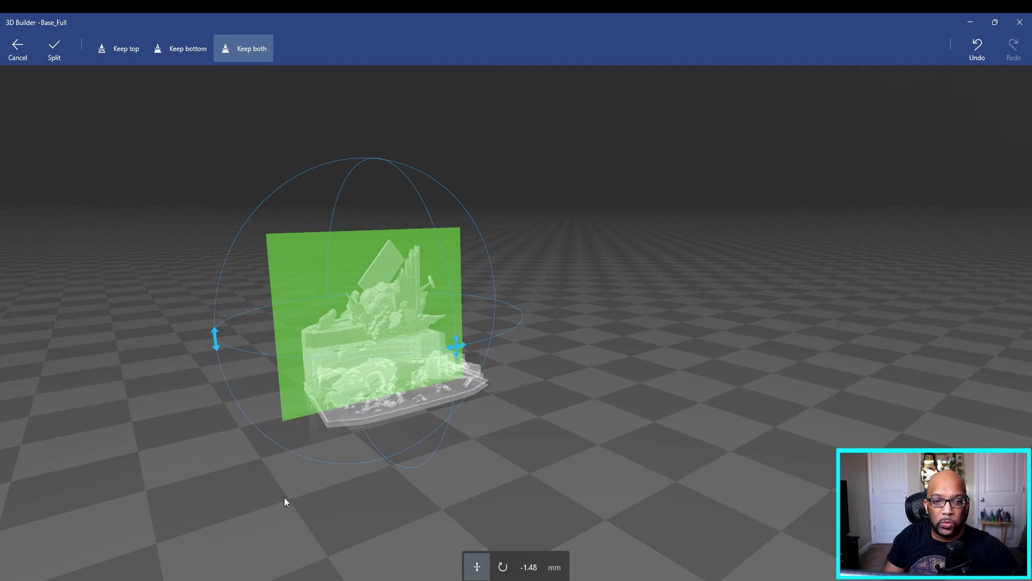
{"action": "right_click_drag", "start_coordinate": [276, 494], "coordinate": [497, 512]}
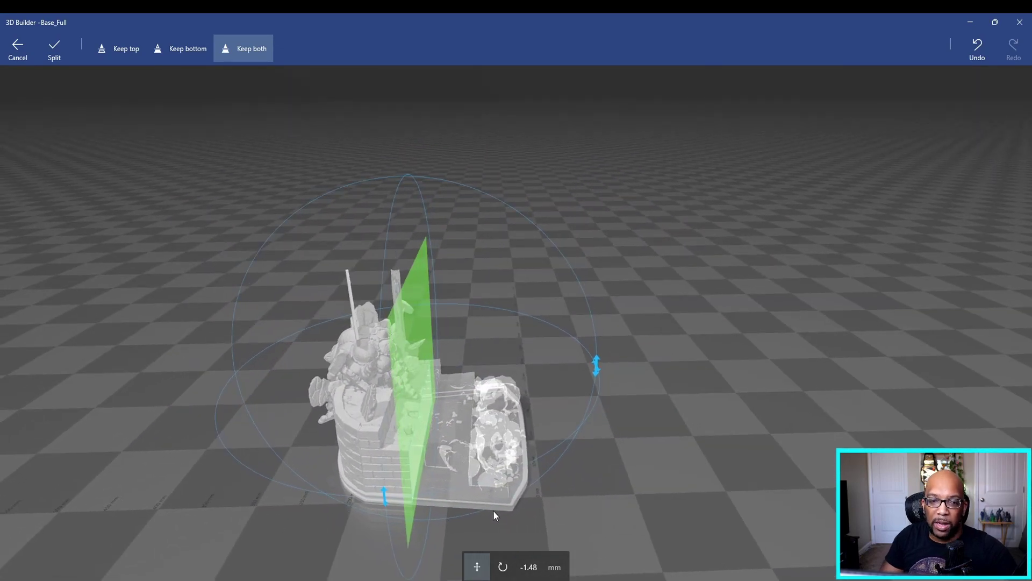
{"action": "right_click_drag", "start_coordinate": [695, 417], "coordinate": [553, 414]}
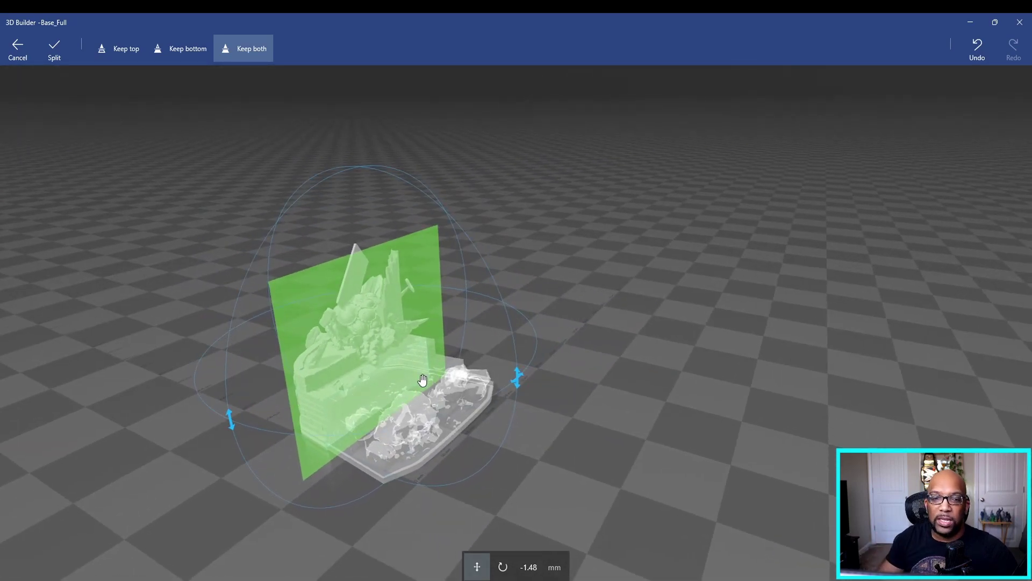
{"action": "right_click_drag", "start_coordinate": [592, 401], "coordinate": [397, 422]}
{"action": "right_click_drag", "start_coordinate": [373, 293], "coordinate": [396, 329]}
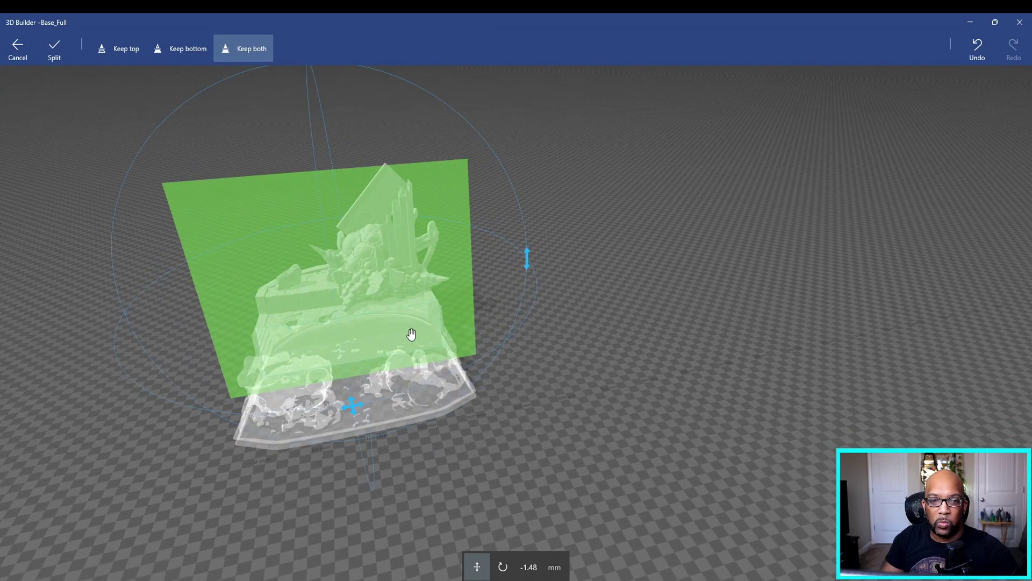
{"action": "right_click_drag", "start_coordinate": [663, 369], "coordinate": [65, 308]}
{"action": "right_click_drag", "start_coordinate": [656, 489], "coordinate": [643, 449]}
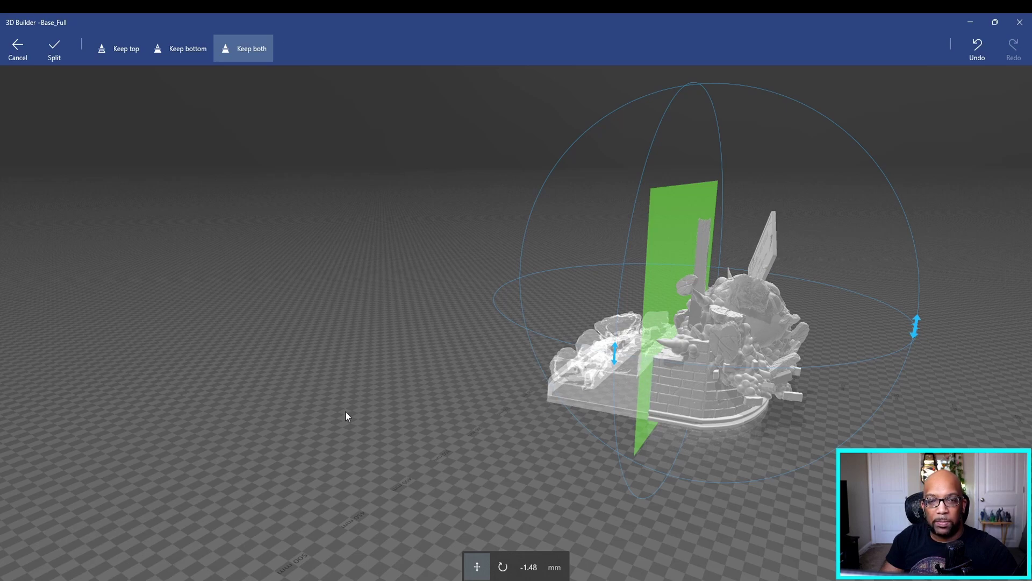
- Split the base along the plane and select the front piece
{"action": "left_click", "coordinate": [54, 56]}
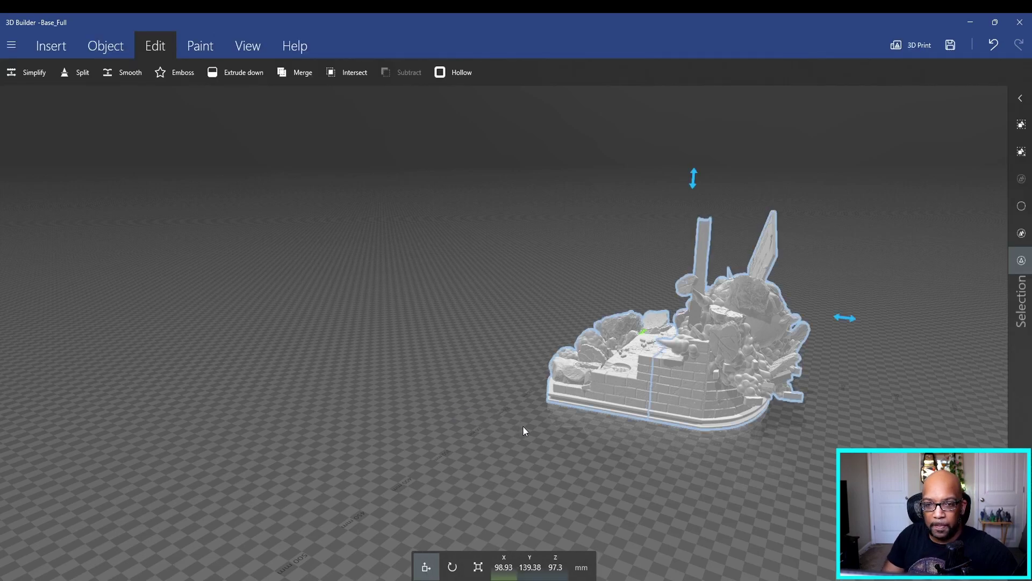
{"action": "right_click_drag", "start_coordinate": [433, 407], "coordinate": [517, 411]}
{"action": "left_click", "coordinate": [515, 347]}
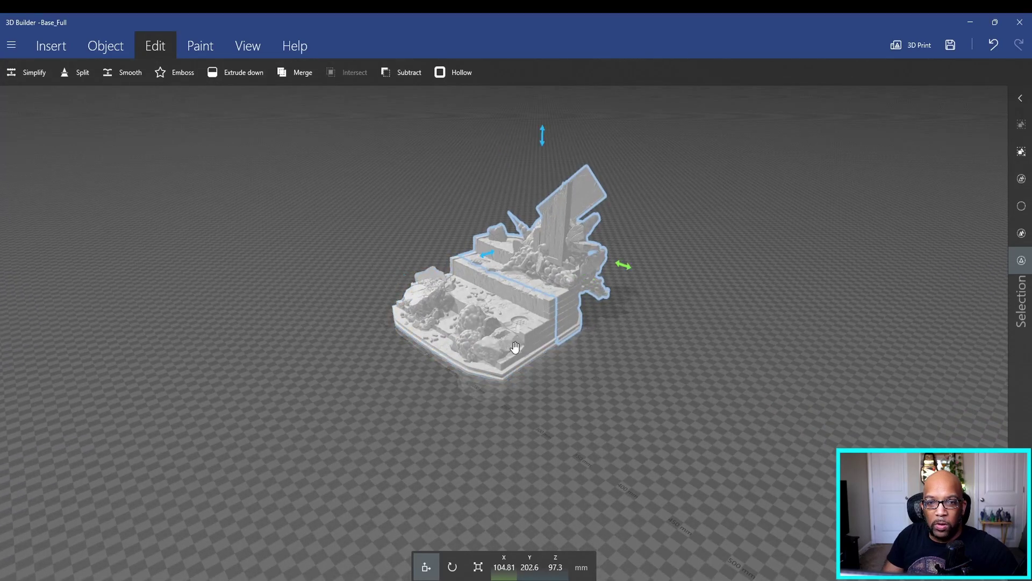
{"action": "left_click", "coordinate": [478, 360]}
{"action": "left_click", "coordinate": [504, 335]}
{"action": "left_click", "coordinate": [505, 340]}
- Drag the front piece away and set it beside the rear half
{"action": "right_click_drag", "start_coordinate": [505, 340], "coordinate": [510, 326]}
{"action": "left_click_drag", "start_coordinate": [510, 326], "coordinate": [443, 371]}
{"action": "right_click_drag", "start_coordinate": [443, 371], "coordinate": [619, 370]}
{"action": "right_click_drag", "start_coordinate": [540, 281], "coordinate": [698, 272]}
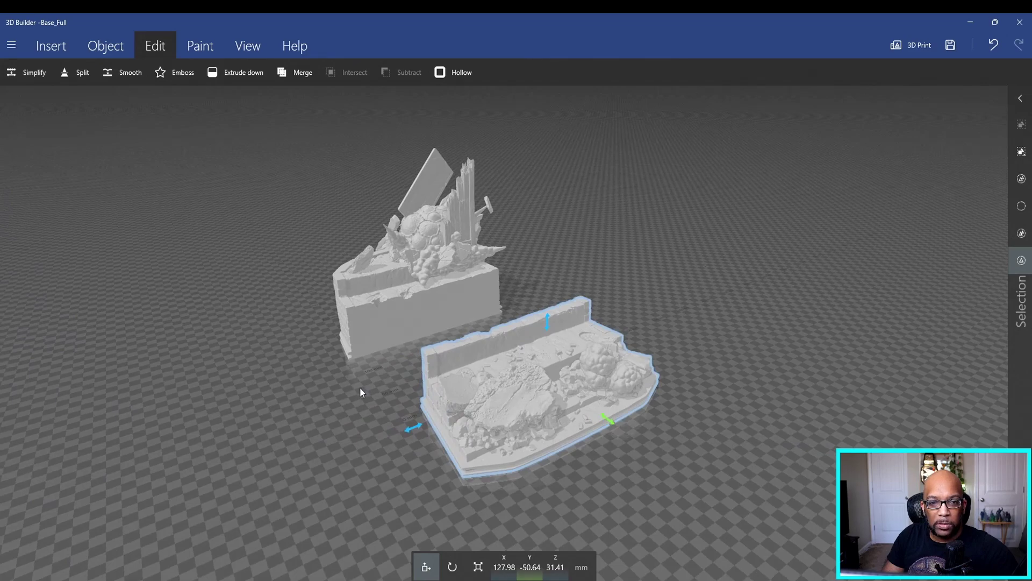
{"action": "right_click_drag", "start_coordinate": [362, 392], "coordinate": [539, 371]}
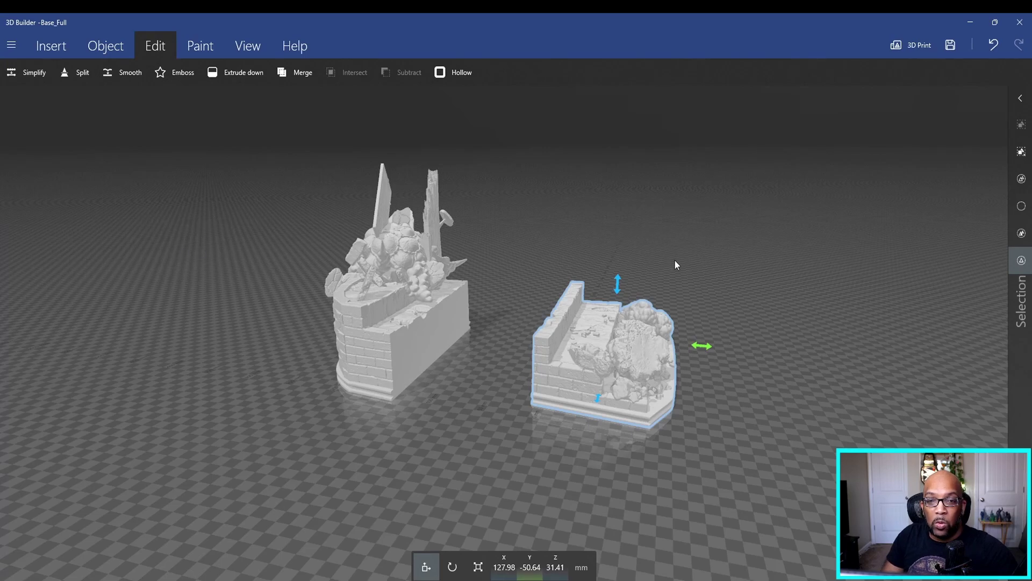
{"action": "right_click_drag", "start_coordinate": [680, 256], "coordinate": [374, 288]}
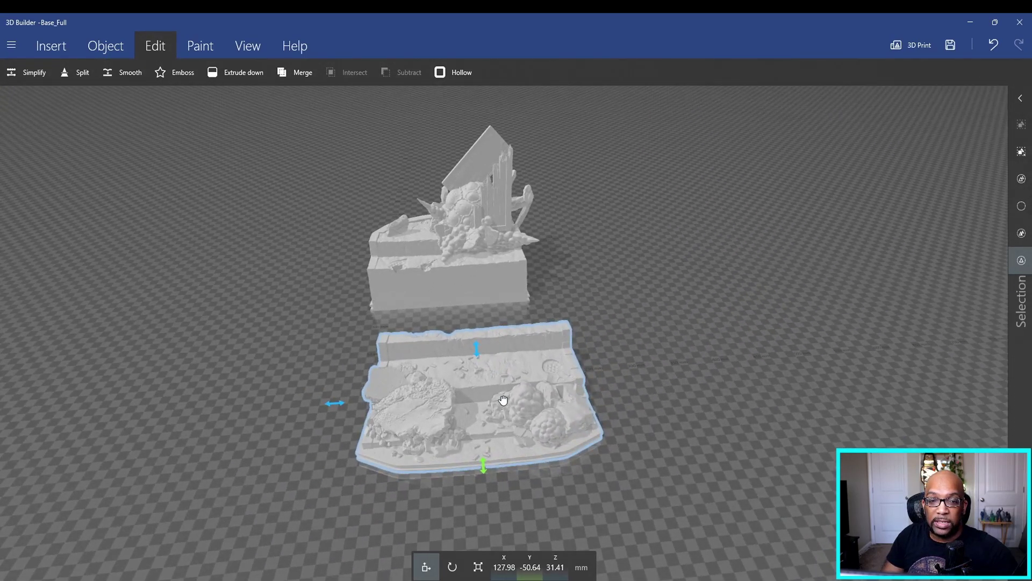
{"action": "left_click_drag", "start_coordinate": [502, 398], "coordinate": [293, 332]}
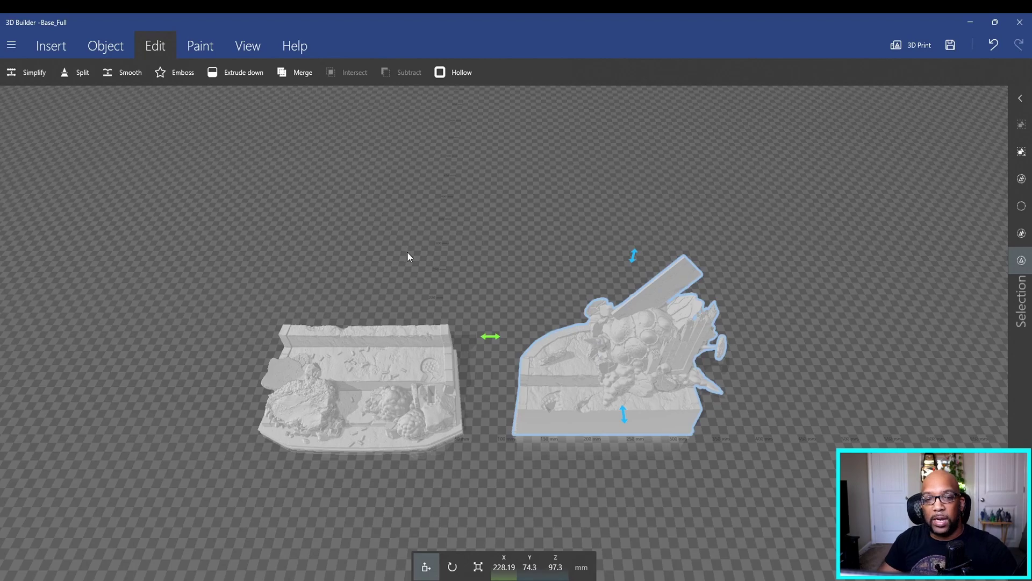
{"action": "scroll", "coordinate": [414, 256], "scroll_direction": "up", "scroll_amount": 1}
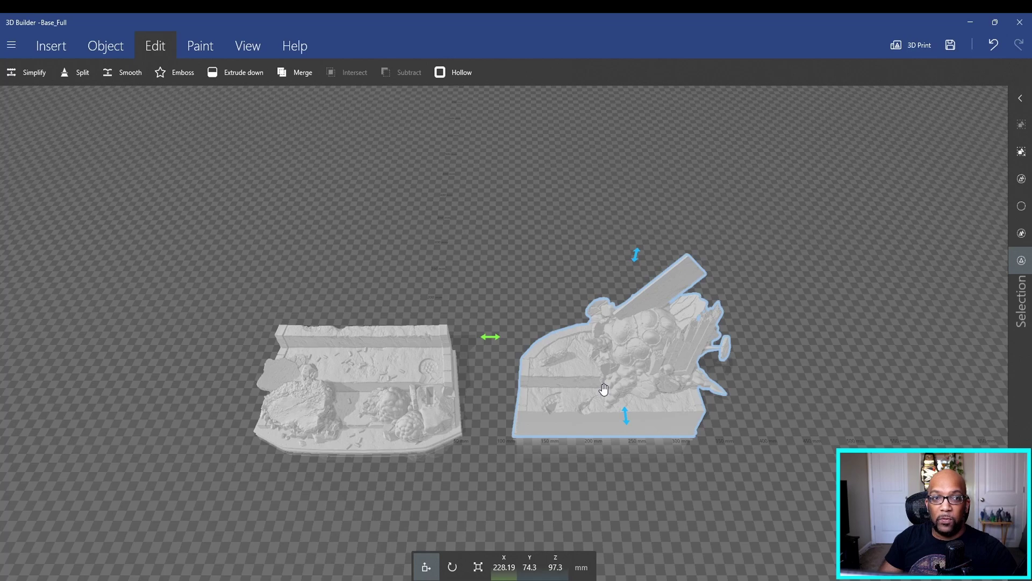
- Delete the right half, select the left half, and show the file menu
{"action": "left_click", "coordinate": [97, 50]}
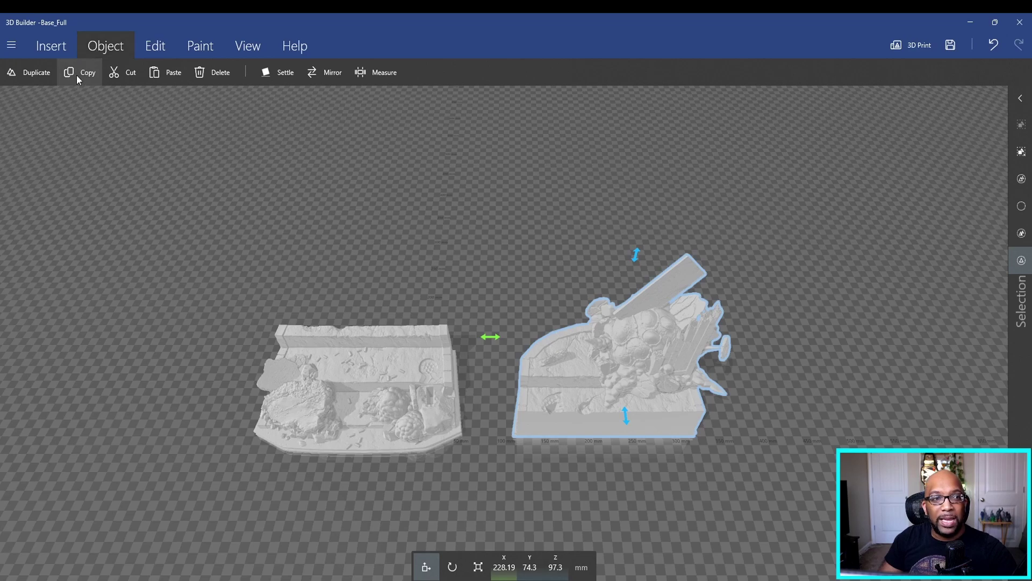
{"action": "left_click", "coordinate": [203, 77]}
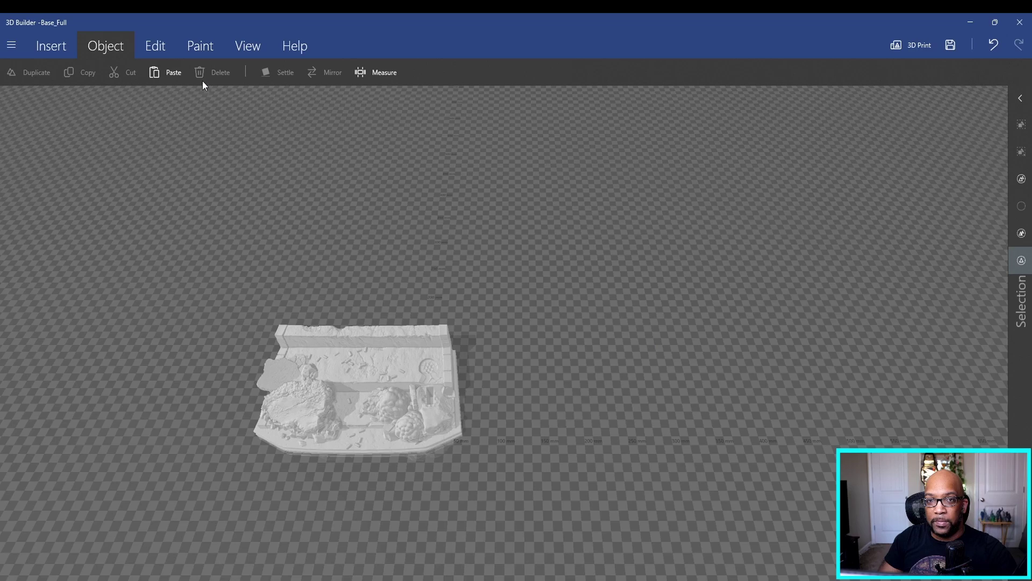
{"action": "left_click", "coordinate": [360, 390]}
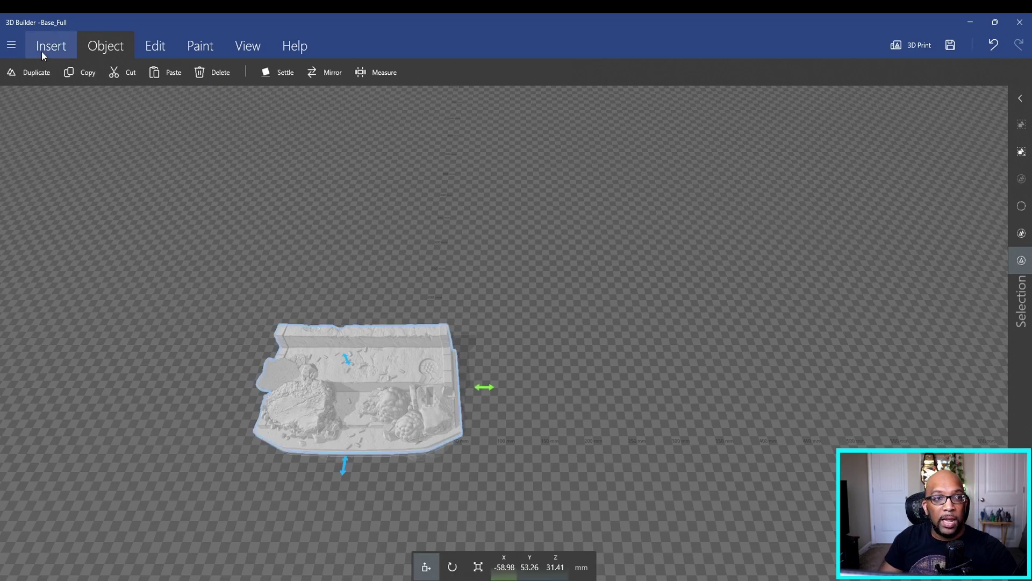
{"action": "left_click", "coordinate": [12, 47]}
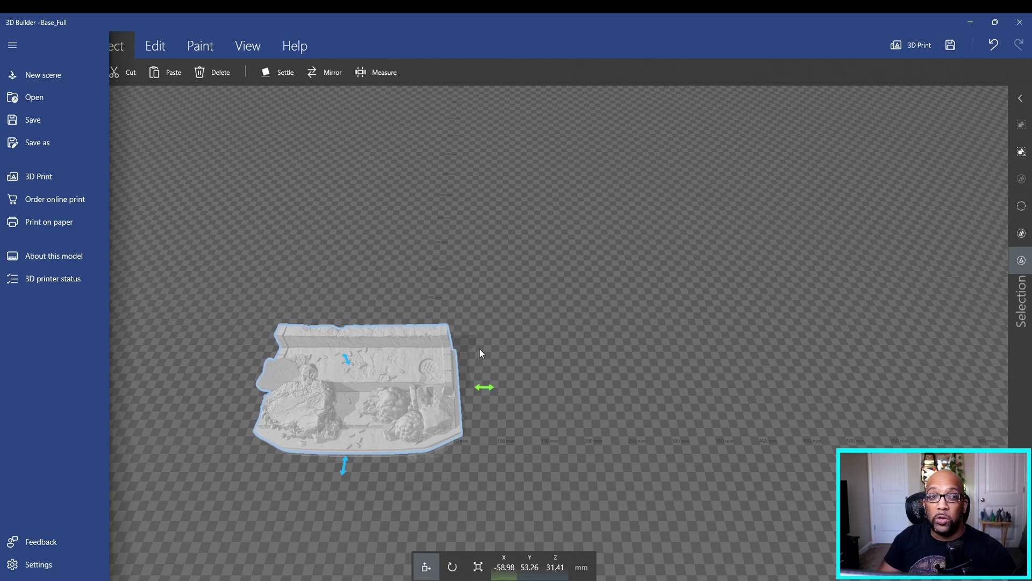
- Restore the deleted right half of the base with Undo
{"action": "left_click", "coordinate": [541, 304]}
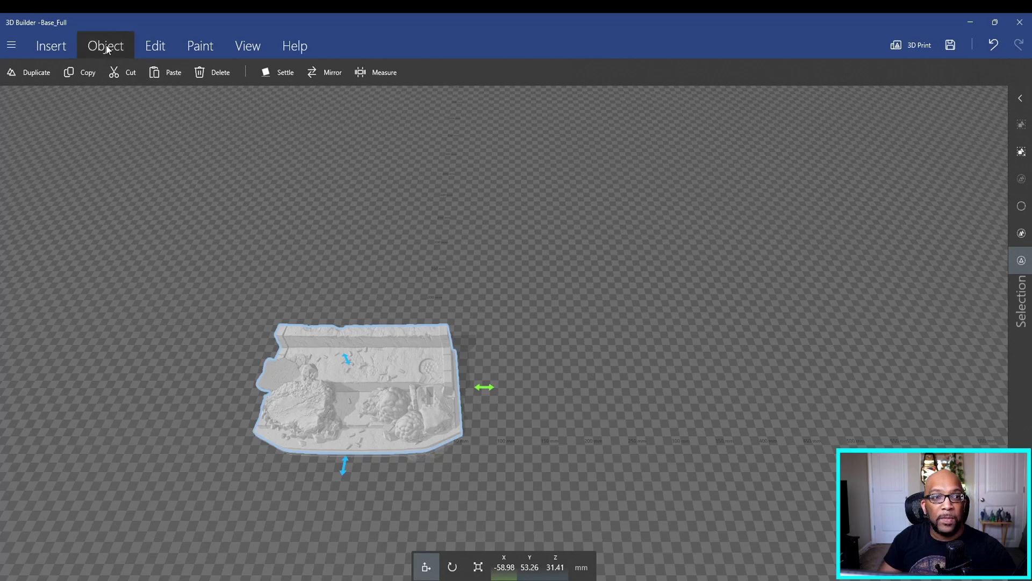
{"action": "left_click", "coordinate": [173, 73]}
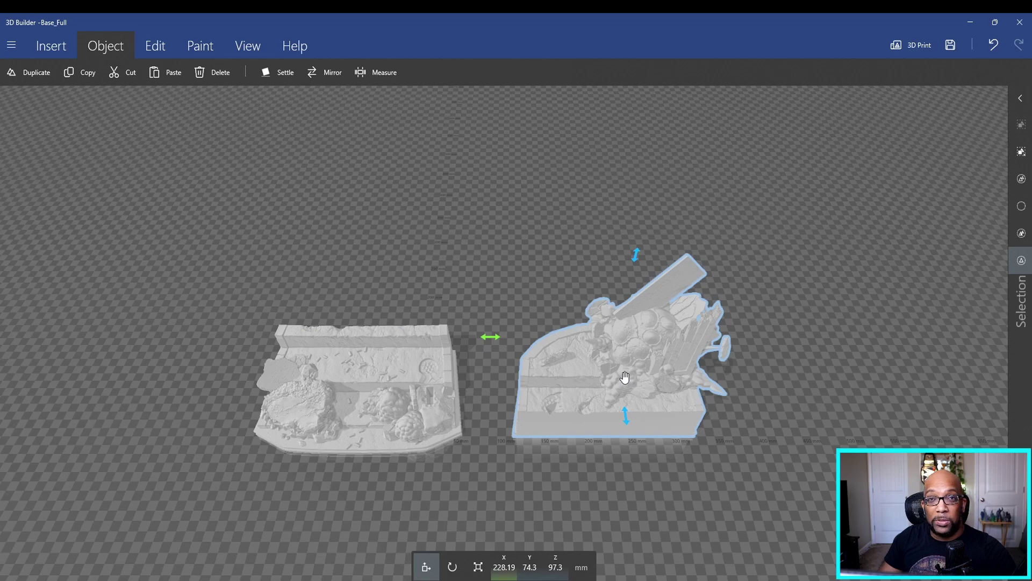
{"action": "left_click", "coordinate": [414, 399], "text": "ctrl"}
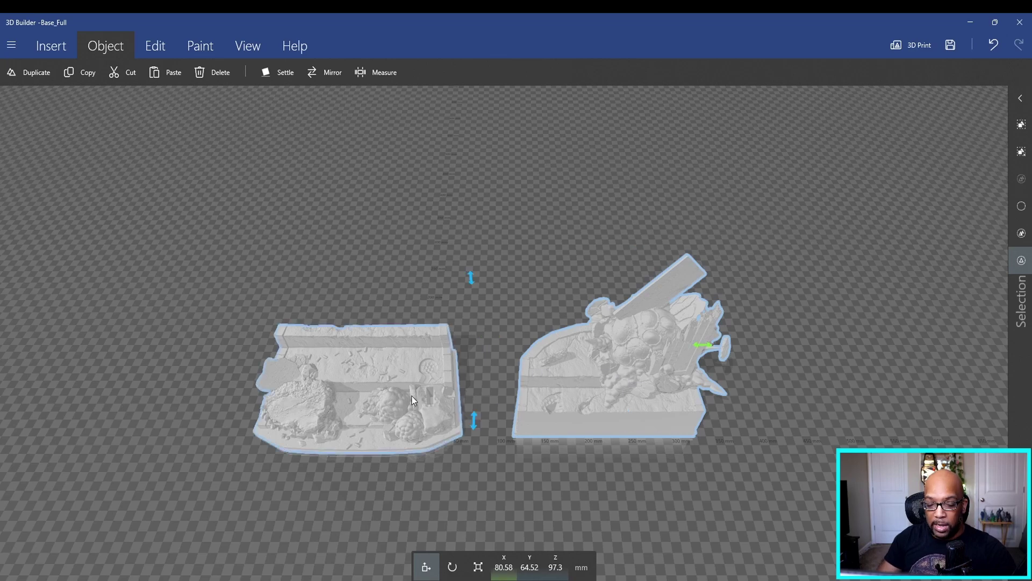
{"action": "key", "text": "Delete"}
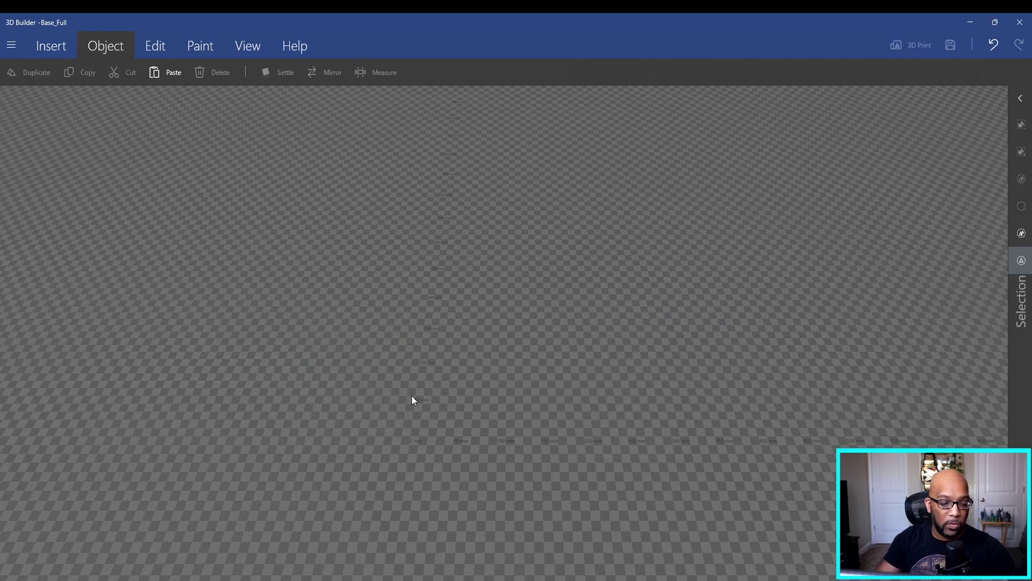
{"action": "key", "text": "ctrl+z"}
{"action": "key", "text": "ctrl+z"}
- Delete the left half so only the right piece remains
{"action": "left_click", "coordinate": [411, 389], "text": "ctrl"}
{"action": "left_click", "coordinate": [412, 389], "text": "ctrl"}
{"action": "left_click", "coordinate": [411, 390], "text": "ctrl"}
{"action": "left_click", "coordinate": [412, 391]}
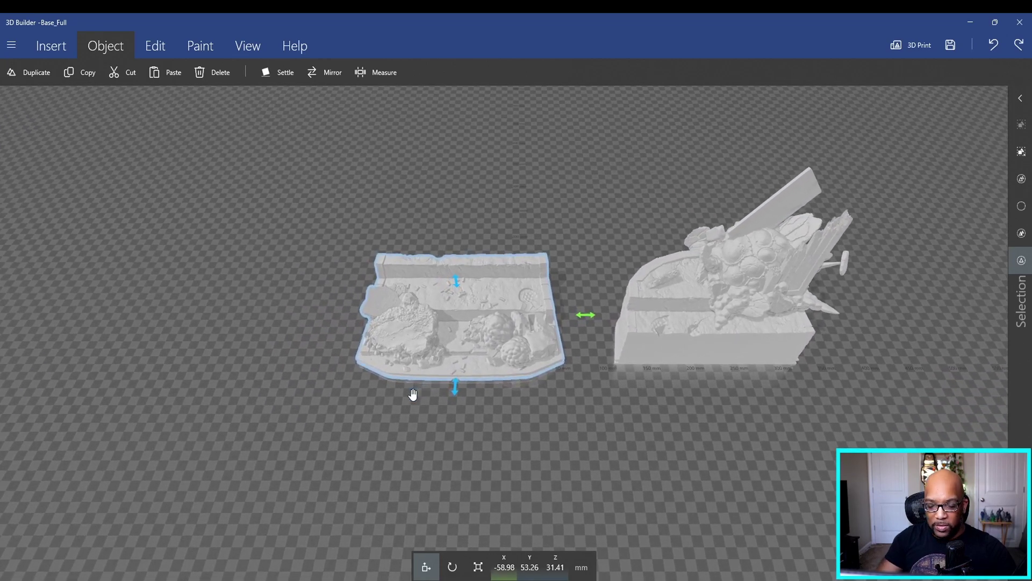
{"action": "key", "text": "Delete"}
{"action": "left_click_drag", "start_coordinate": [418, 360], "coordinate": [812, 438]}
- Select the remaining right half and start saving it as a new file
{"action": "left_click", "coordinate": [737, 346]}
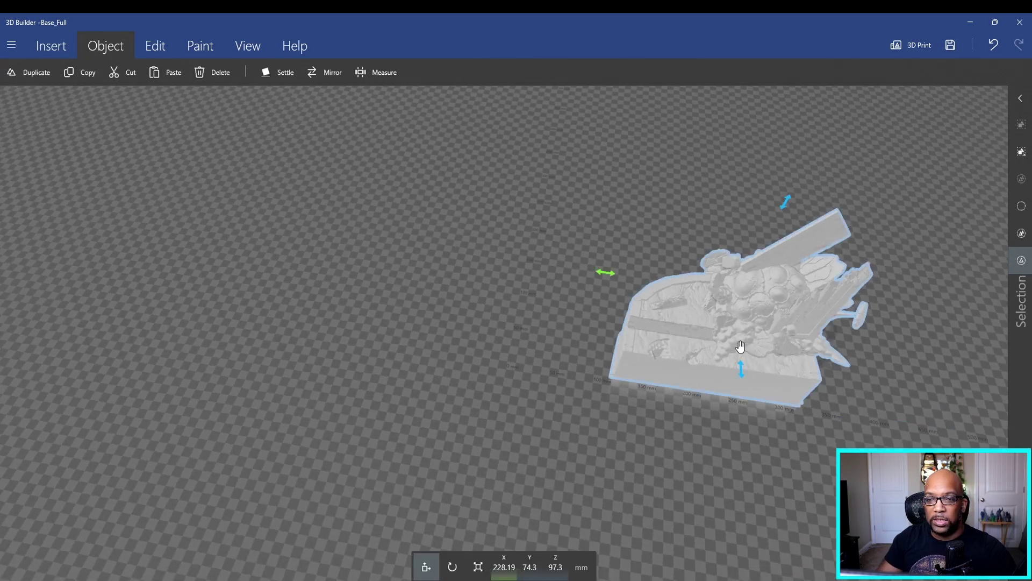
{"action": "left_click", "coordinate": [16, 52]}
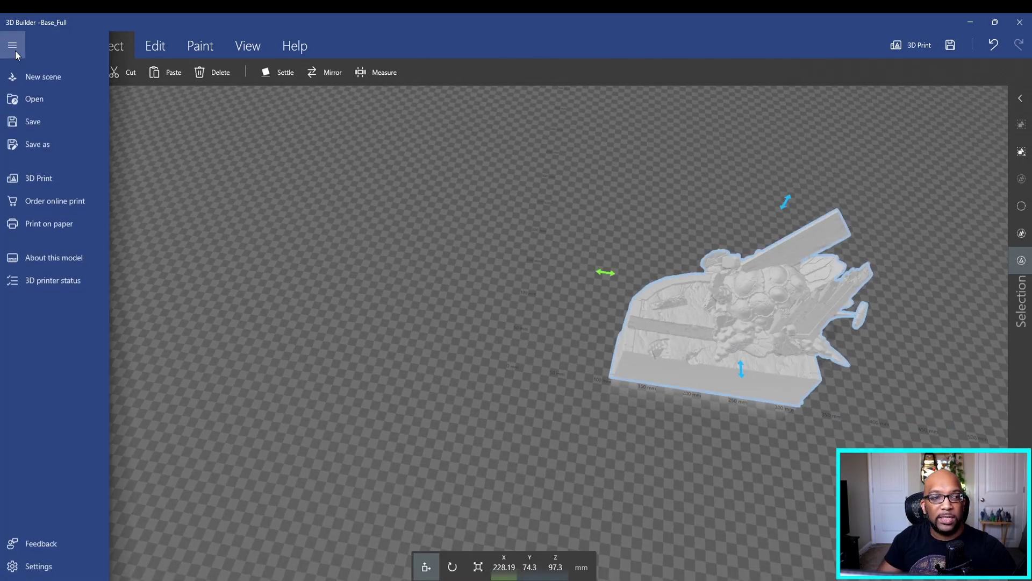
{"action": "left_click", "coordinate": [56, 143]}
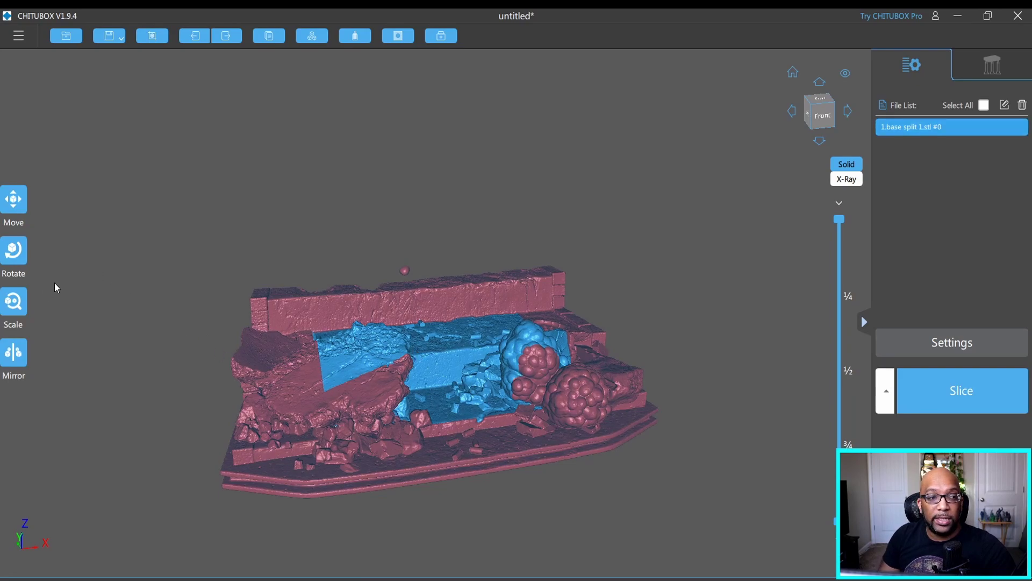
- Scale 1.base split 1.stl to 50% on every axis and orbit around it to inspect
{"action": "left_click", "coordinate": [12, 306]}
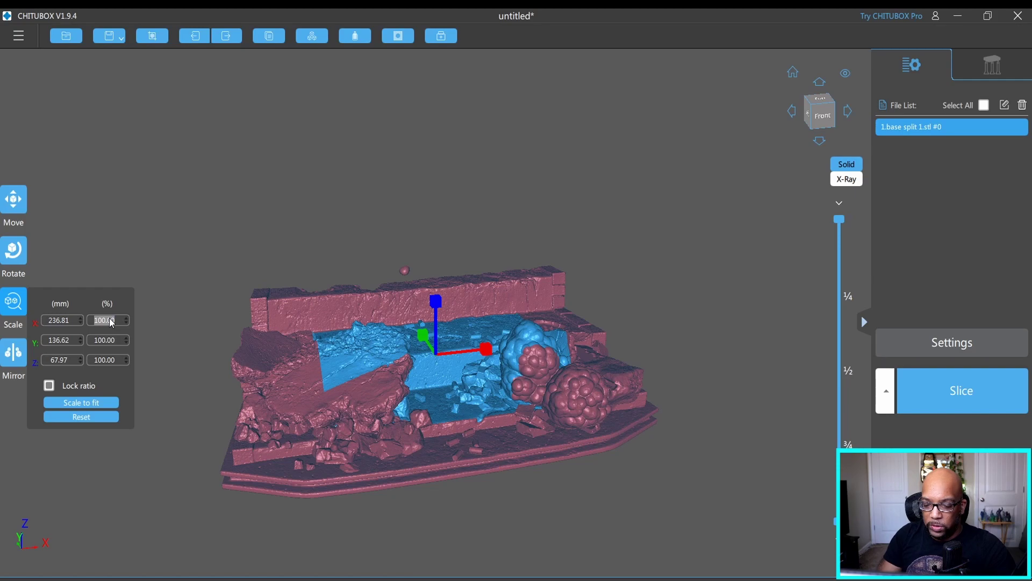
{"action": "type", "text": "50"}
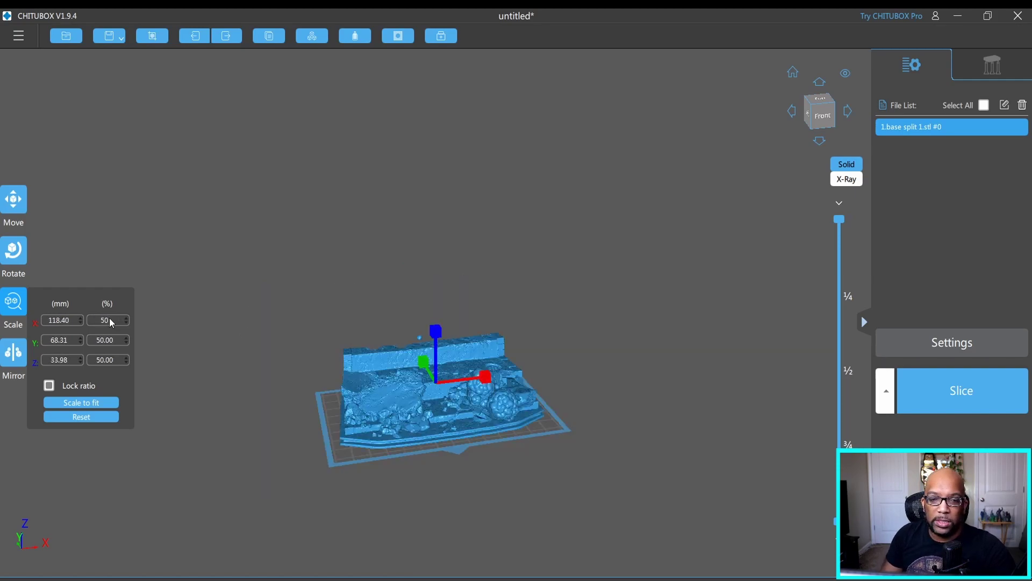
{"action": "left_click_drag", "start_coordinate": [532, 291], "coordinate": [437, 317]}
{"action": "scroll", "coordinate": [439, 325], "scroll_direction": "up", "scroll_amount": 6}
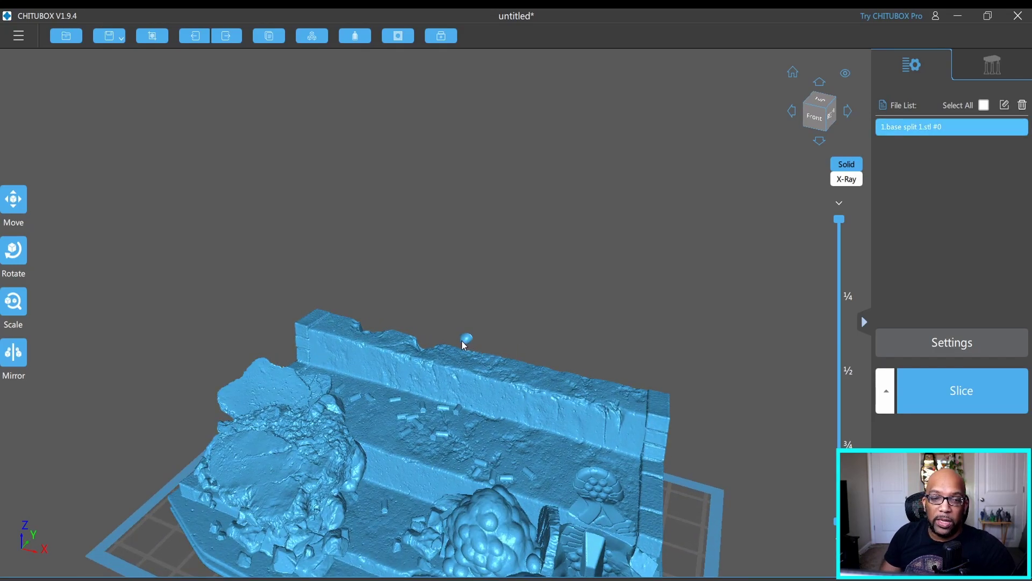
{"action": "left_click_drag", "start_coordinate": [462, 340], "coordinate": [665, 376]}
{"action": "scroll", "coordinate": [580, 390], "scroll_direction": "down", "scroll_amount": 2}
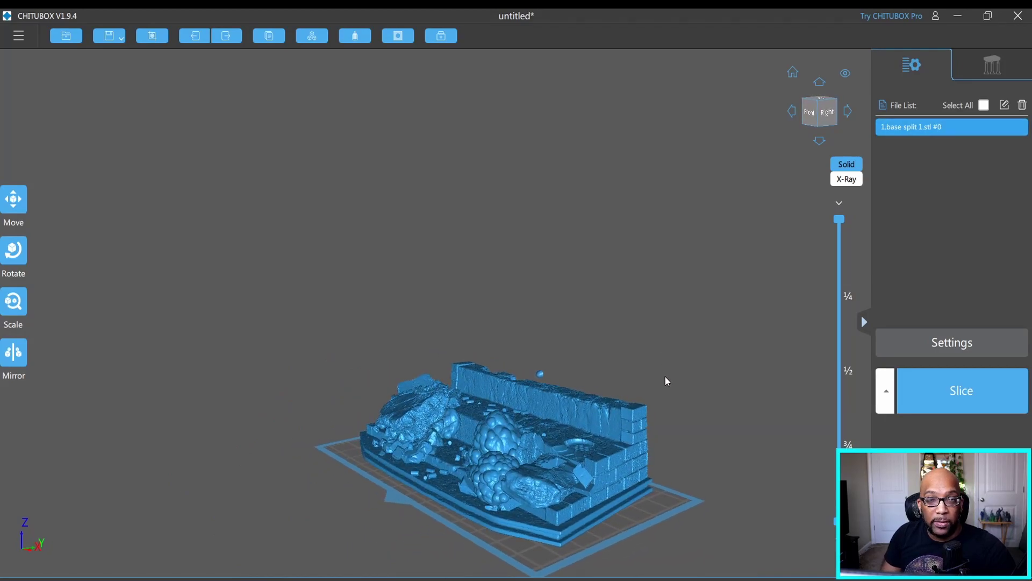
- Tilt the base half -8° about X and auto-generate supports with +All
{"action": "left_click", "coordinate": [18, 261]}
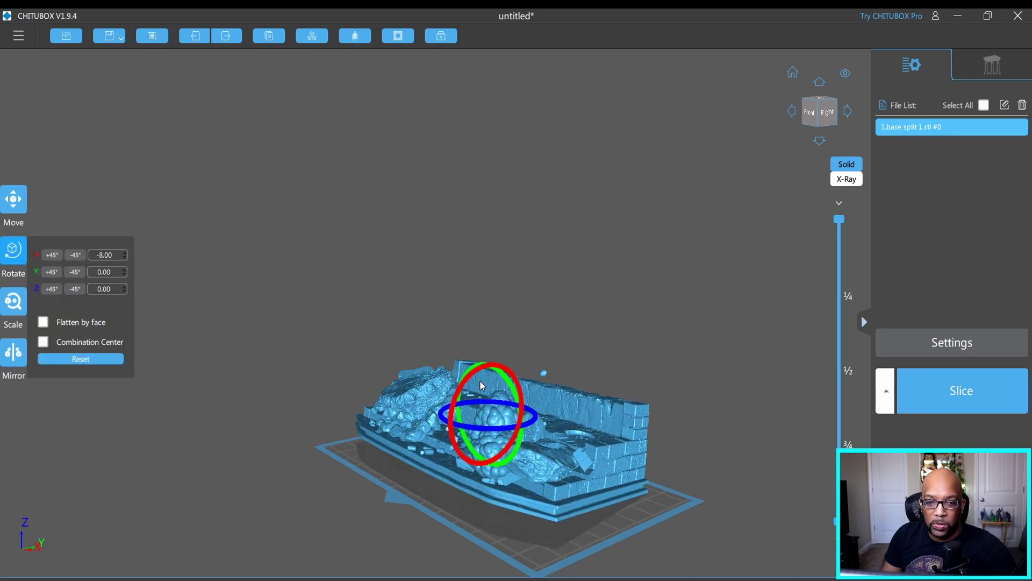
{"action": "left_click_drag", "start_coordinate": [479, 382], "coordinate": [655, 330]}
{"action": "left_click", "coordinate": [987, 80]}
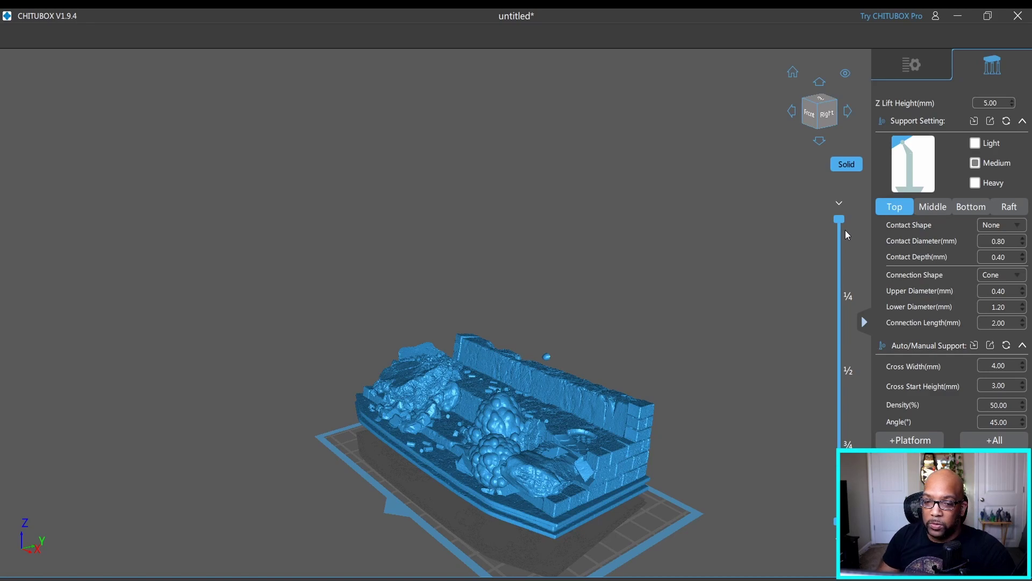
{"action": "left_click", "coordinate": [993, 442]}
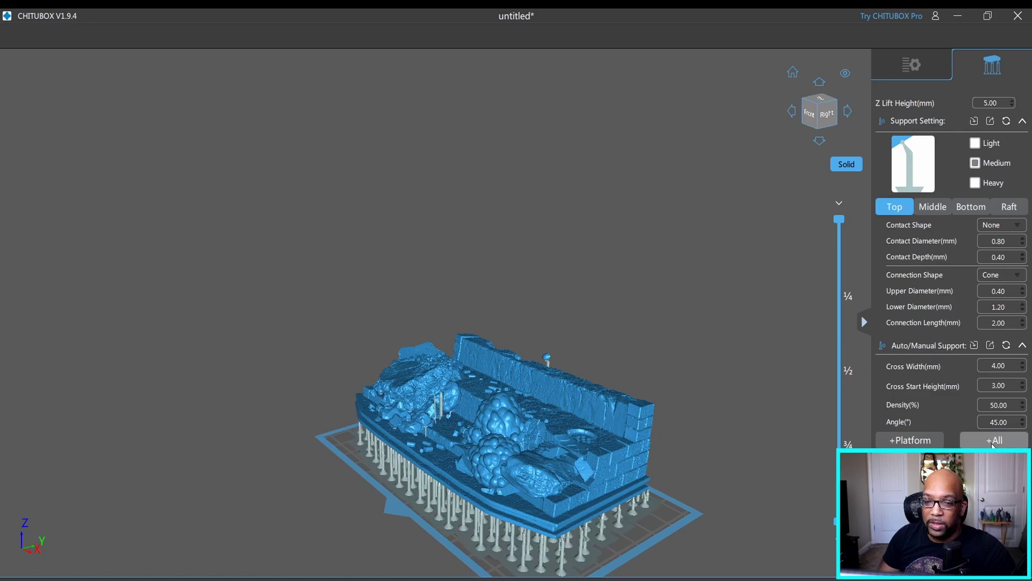
- Orbit around the supported base half to inspect it from several angles
{"action": "left_click", "coordinate": [918, 76]}
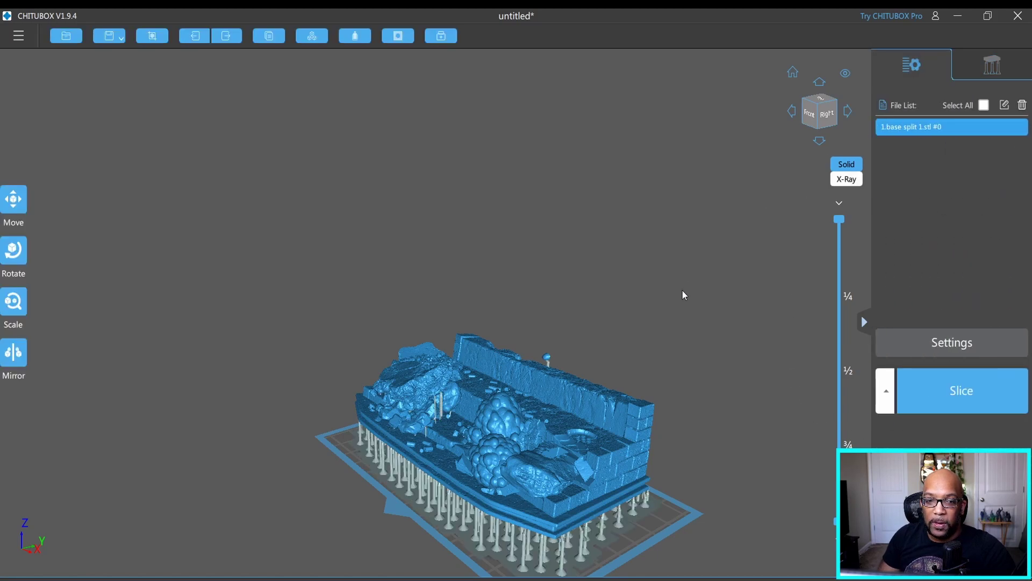
{"action": "left_click_drag", "start_coordinate": [681, 291], "coordinate": [615, 313]}
{"action": "scroll", "coordinate": [615, 339], "scroll_direction": "up", "scroll_amount": 5}
{"action": "left_click_drag", "start_coordinate": [669, 404], "coordinate": [624, 397]}
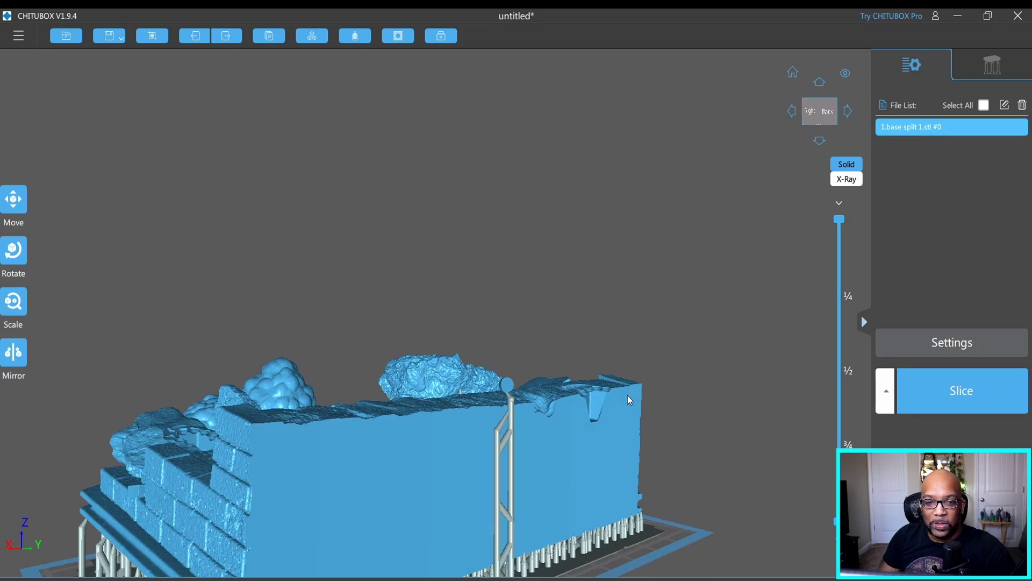
{"action": "left_click_drag", "start_coordinate": [504, 406], "coordinate": [448, 457]}
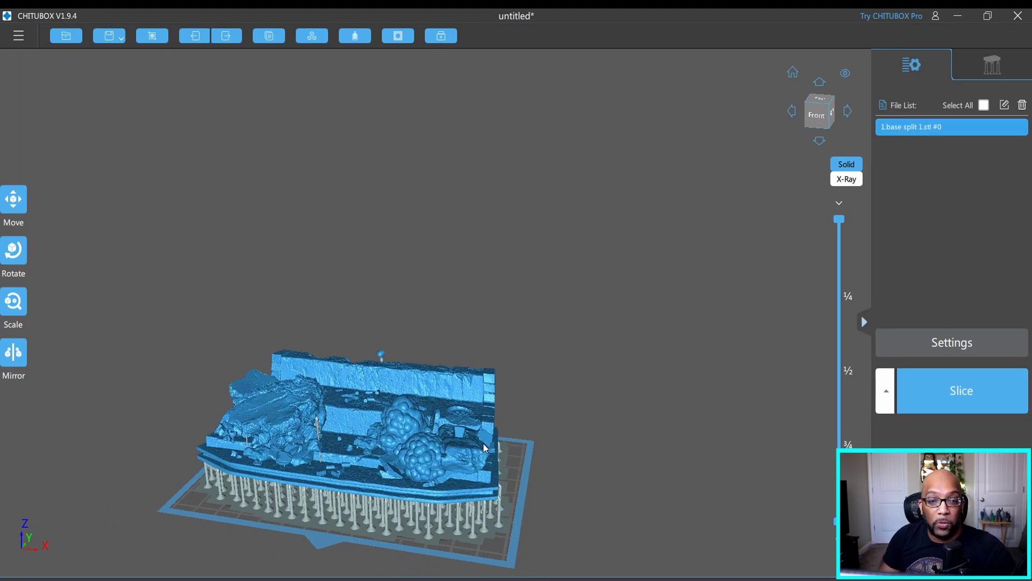
- Delete the first half and scale 1.base split 2.stl to 50%
{"action": "key", "text": "Delete"}
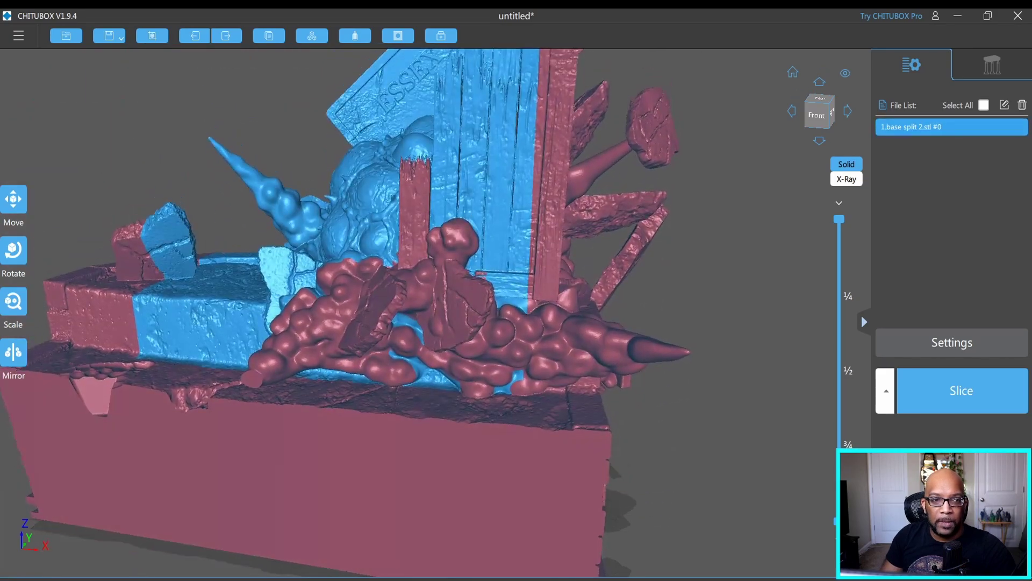
{"action": "scroll", "coordinate": [292, 214], "scroll_direction": "down", "scroll_amount": 5}
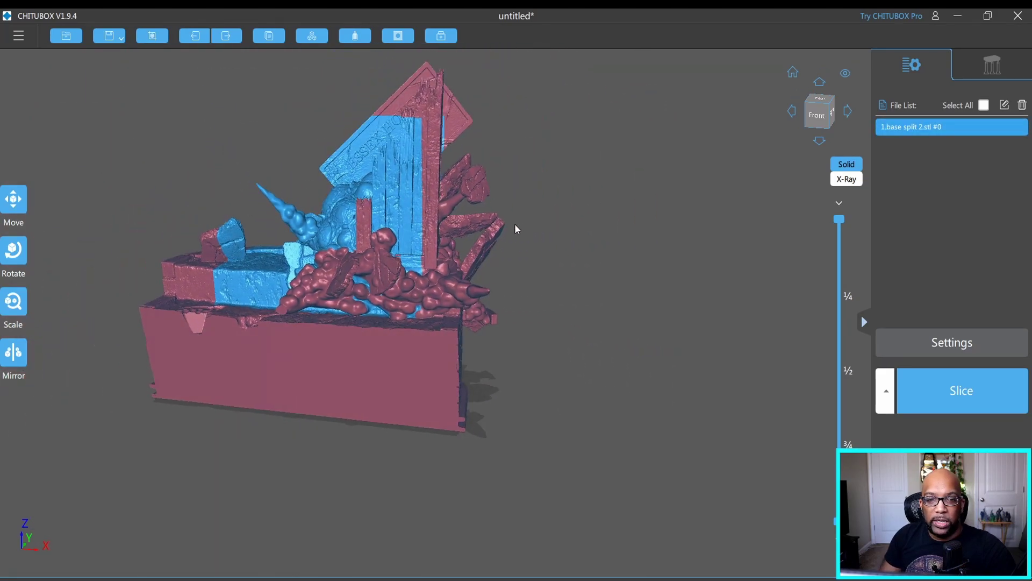
{"action": "left_click_drag", "start_coordinate": [517, 229], "coordinate": [624, 247]}
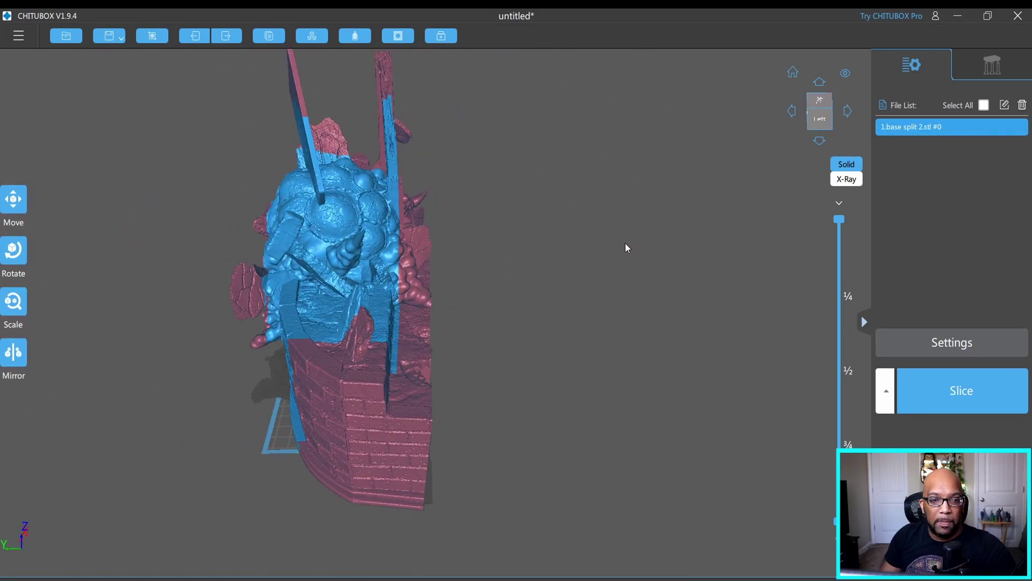
{"action": "left_click", "coordinate": [9, 309]}
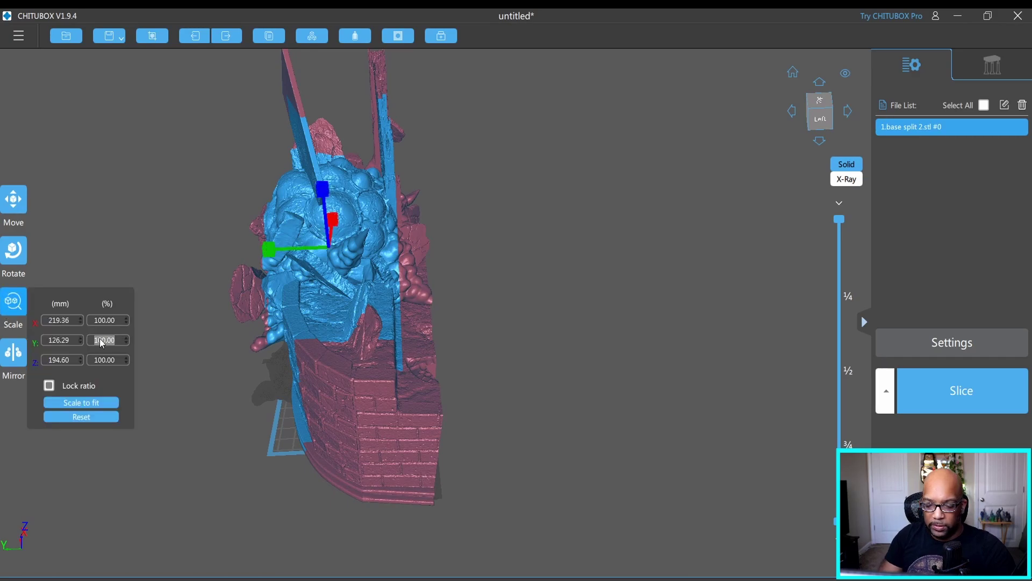
{"action": "type", "text": "50"}
{"action": "left_click", "coordinate": [242, 407]}
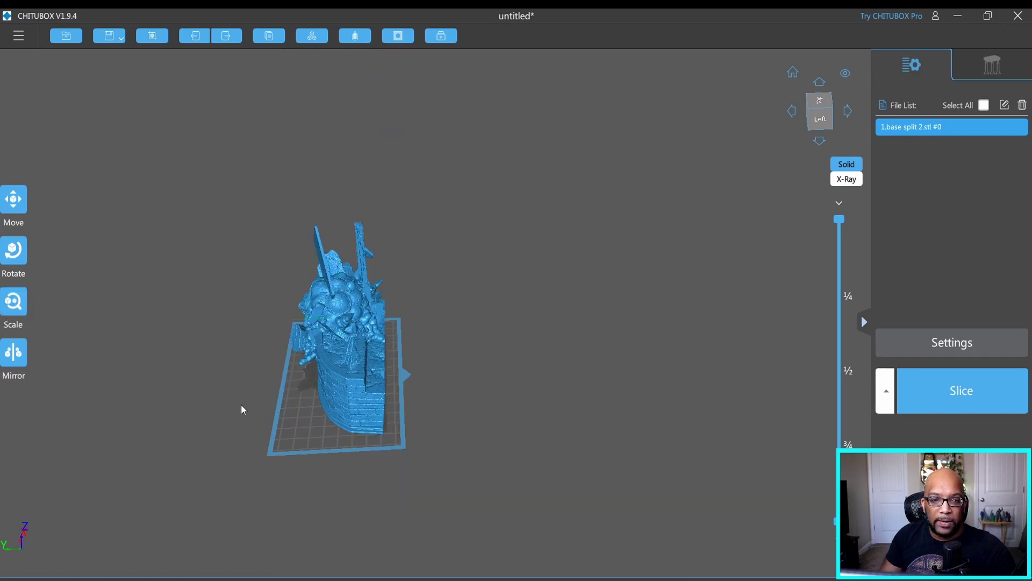
{"action": "left_click_drag", "start_coordinate": [242, 407], "coordinate": [435, 344]}
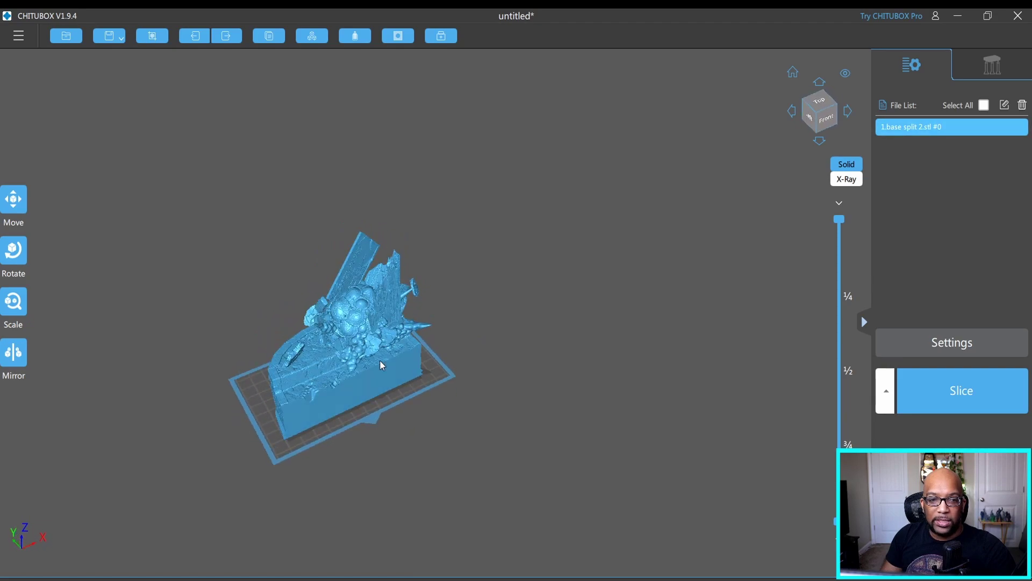
- Tilt the second half -21° about X and move it back over the build plate
{"action": "left_click", "coordinate": [334, 386]}
{"action": "left_click", "coordinate": [12, 260]}
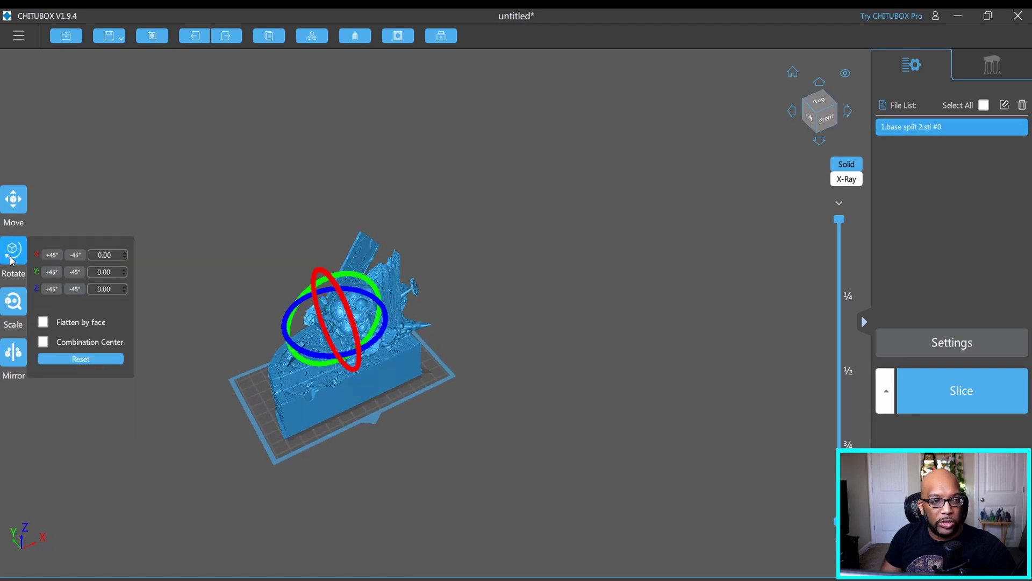
{"action": "left_click_drag", "start_coordinate": [317, 302], "coordinate": [318, 313]}
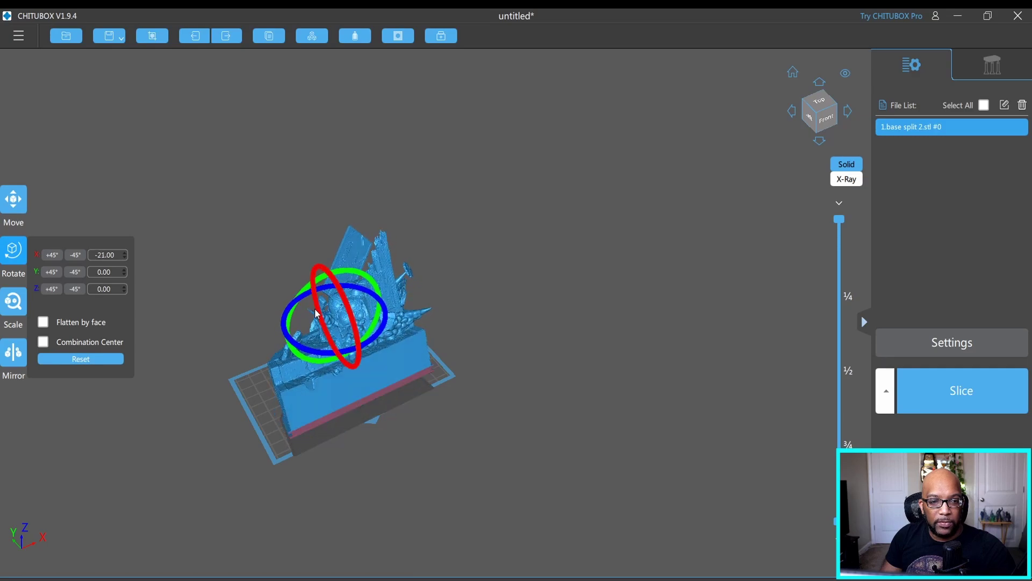
{"action": "key", "text": "3"}
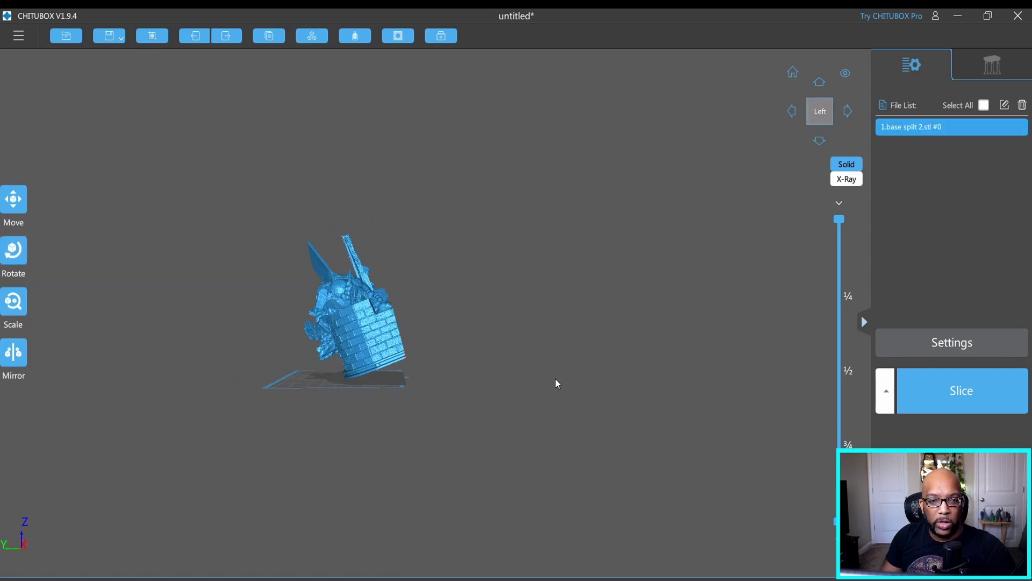
{"action": "key", "text": "m"}
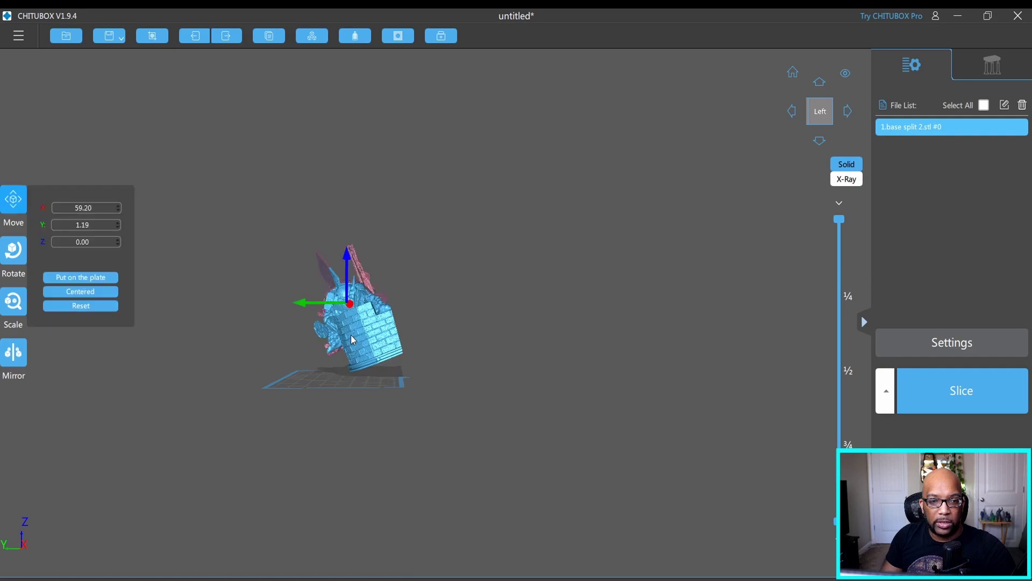
{"action": "left_click_drag", "start_coordinate": [352, 334], "coordinate": [351, 344]}
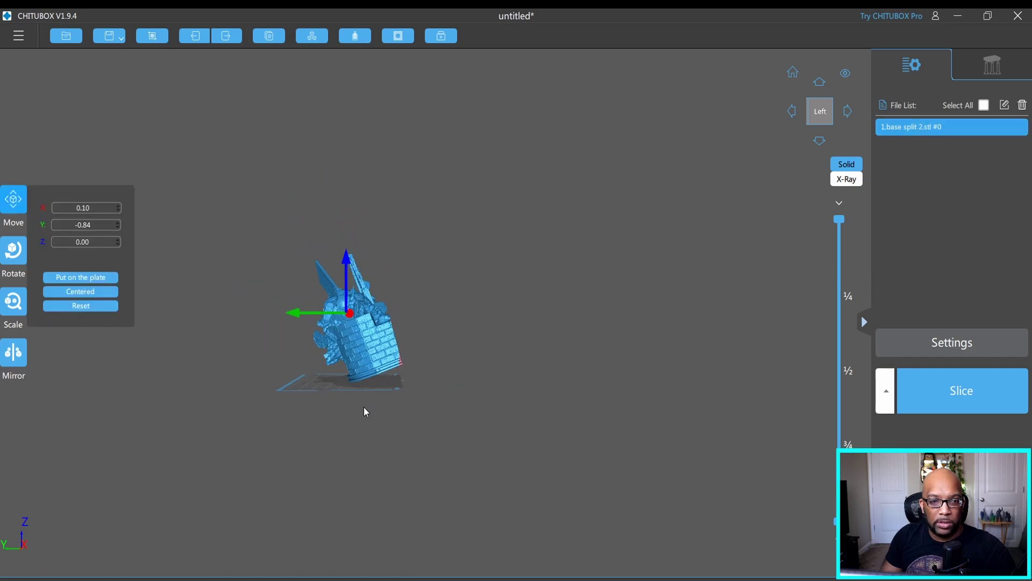
{"action": "scroll", "coordinate": [355, 405], "scroll_direction": "up", "scroll_amount": 2}
{"action": "left_click_drag", "start_coordinate": [481, 433], "coordinate": [489, 471]}
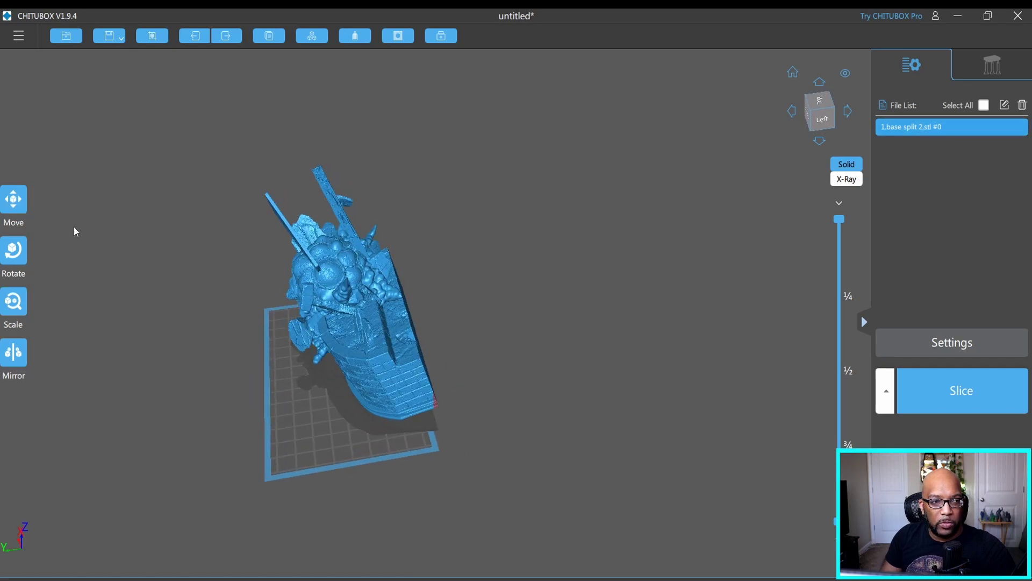
{"action": "left_click", "coordinate": [14, 200]}
{"action": "left_click_drag", "start_coordinate": [392, 374], "coordinate": [479, 362]}
- Auto-generate supports under the tilted second base half with +All
{"action": "left_click", "coordinate": [987, 75]}
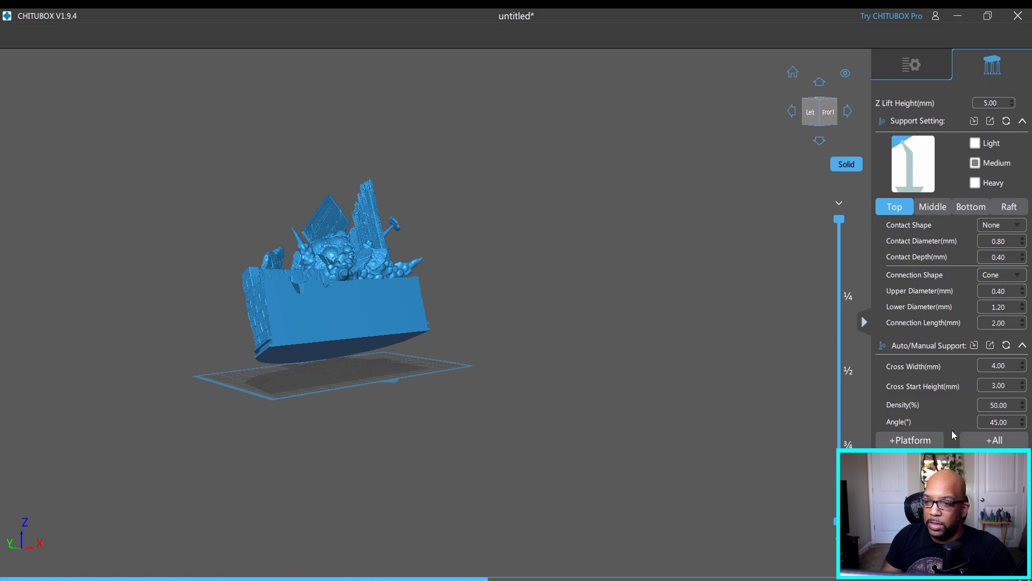
{"action": "left_click", "coordinate": [984, 445]}
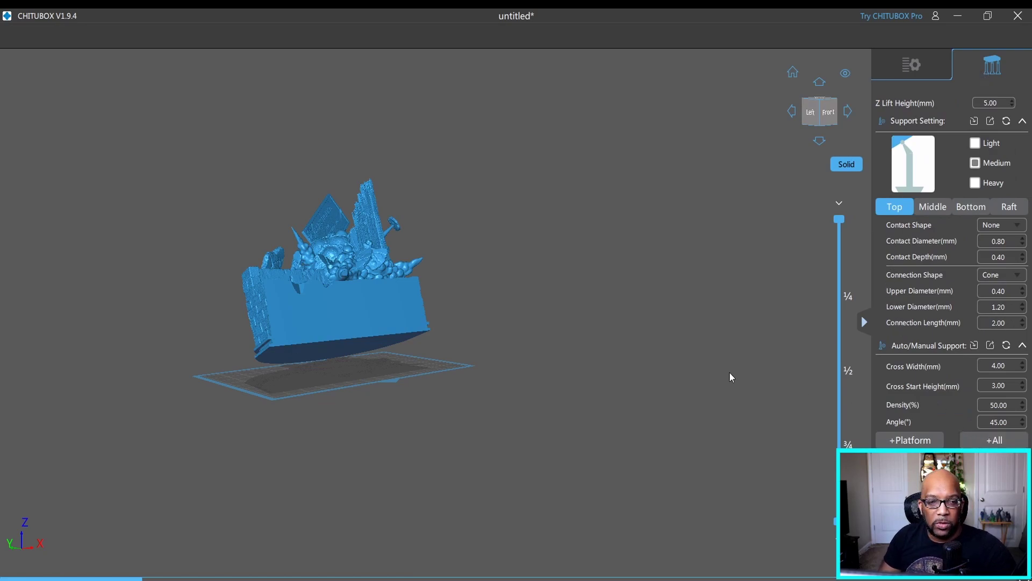
{"action": "left_click_drag", "start_coordinate": [505, 368], "coordinate": [565, 438]}
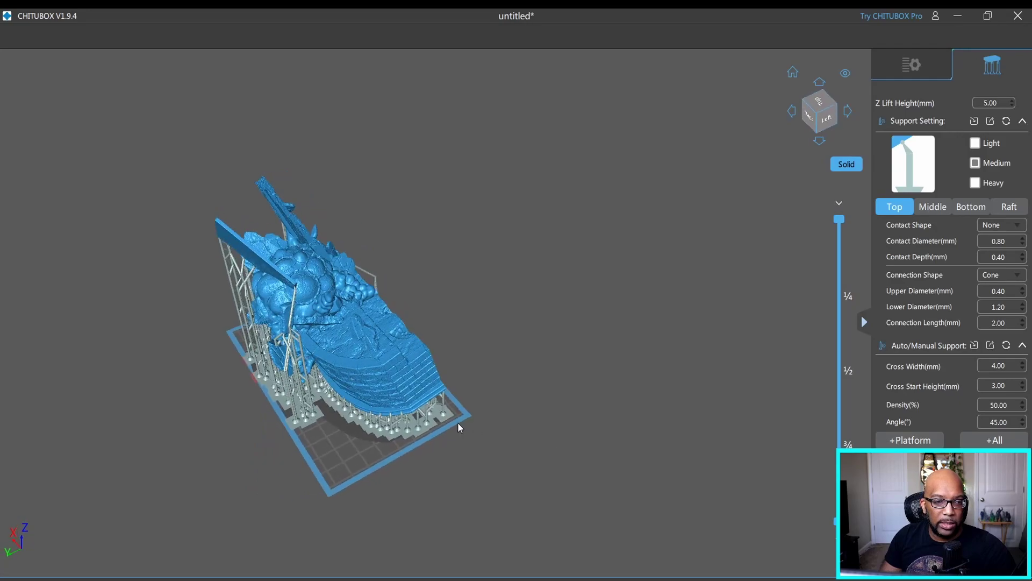
- Nudge the supported model slightly across the plate and view it from the front-right
{"action": "left_click", "coordinate": [933, 62]}
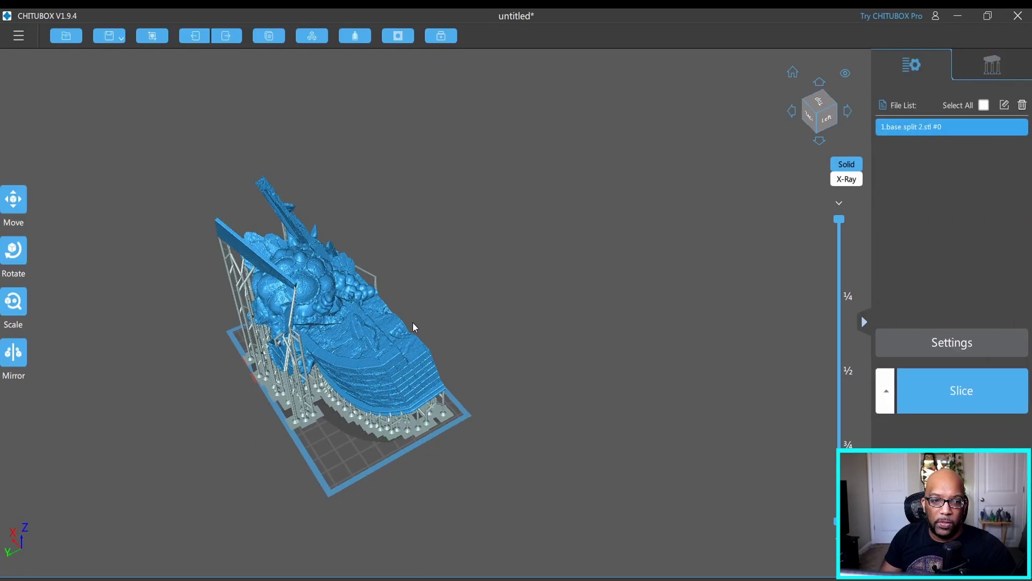
{"action": "left_click", "coordinate": [353, 354]}
{"action": "left_click_drag", "start_coordinate": [353, 355], "coordinate": [361, 351]}
{"action": "left_click_drag", "start_coordinate": [491, 367], "coordinate": [3, 352]}
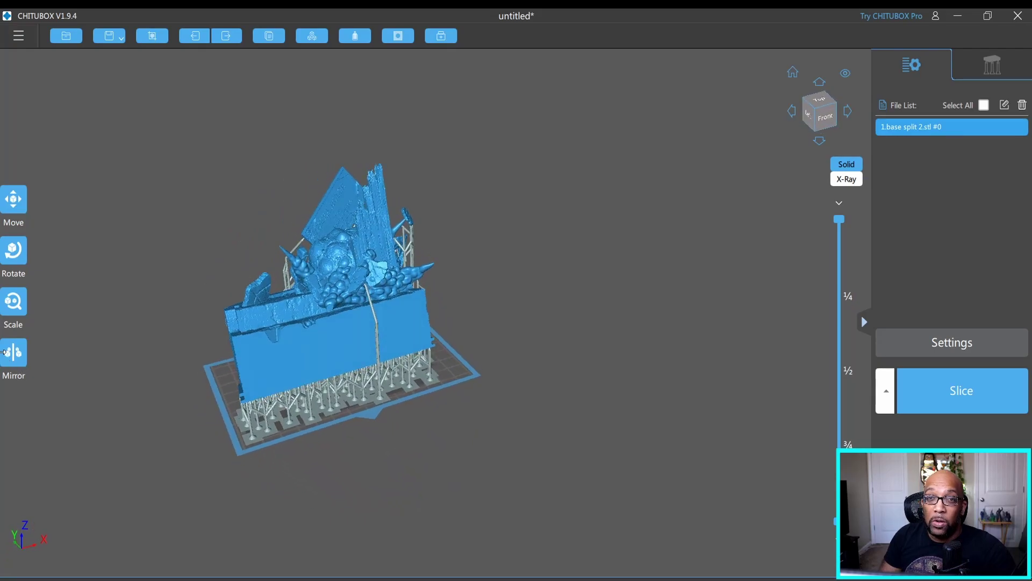